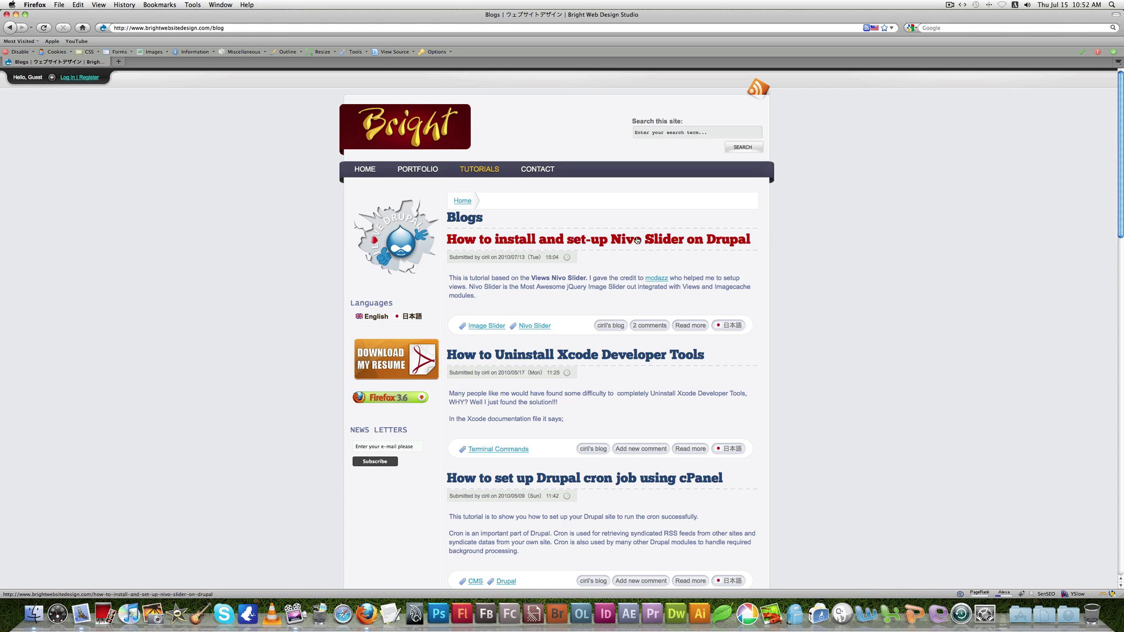
Open the tutorial "How to install and set-up Nivo Slider on Drupal" and review its list of required modules
click(637, 240)
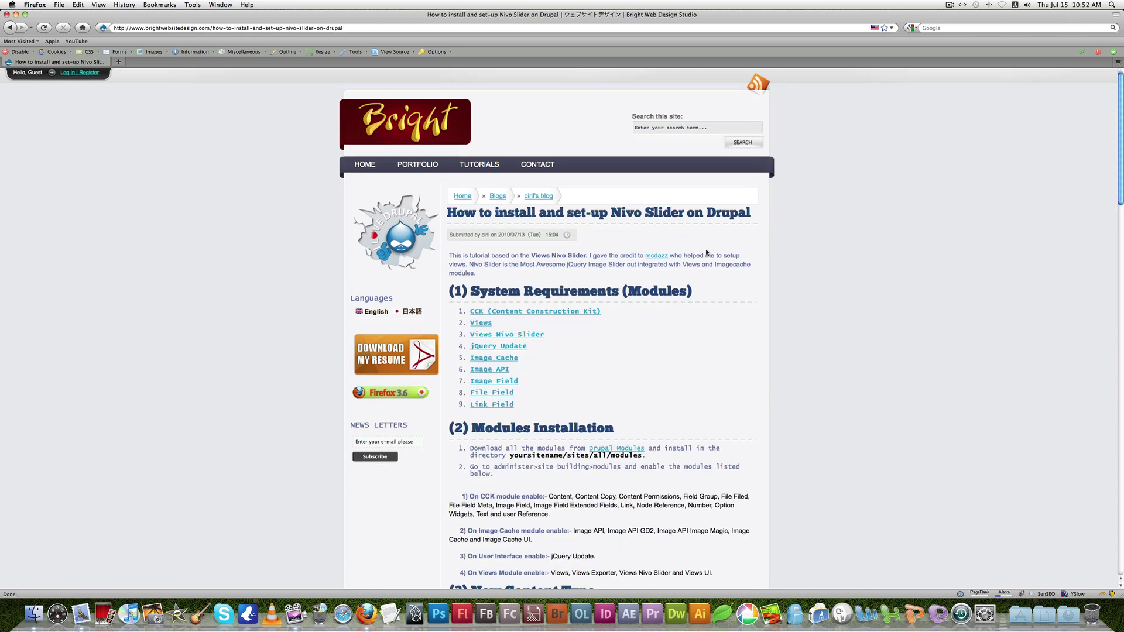
scroll(707, 252, down, 3)
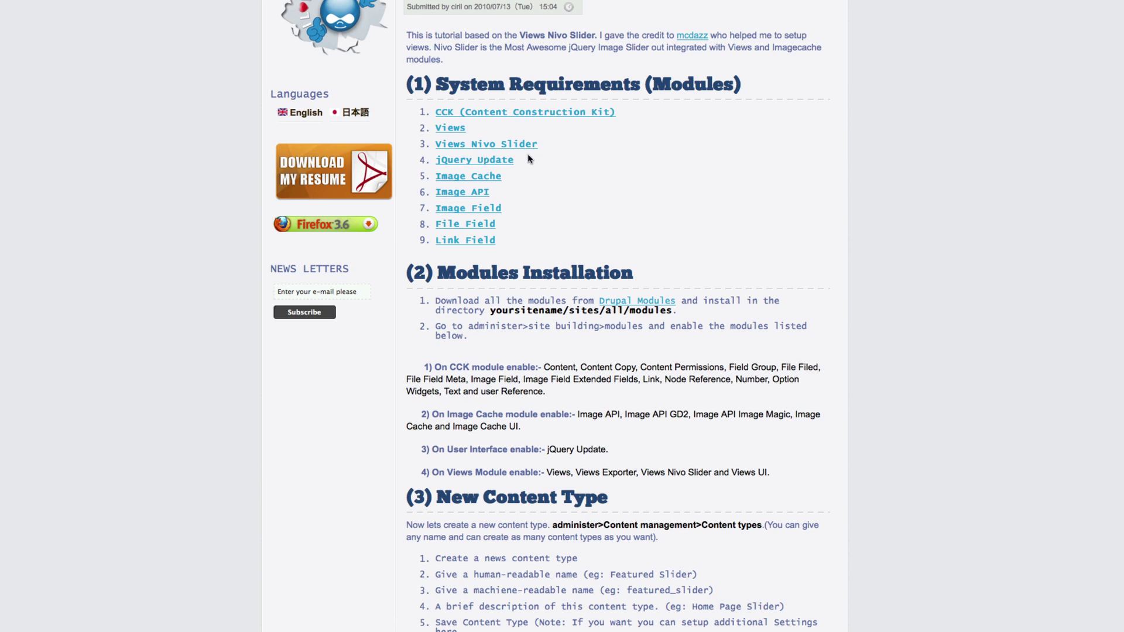
scroll(534, 148, up, 1)
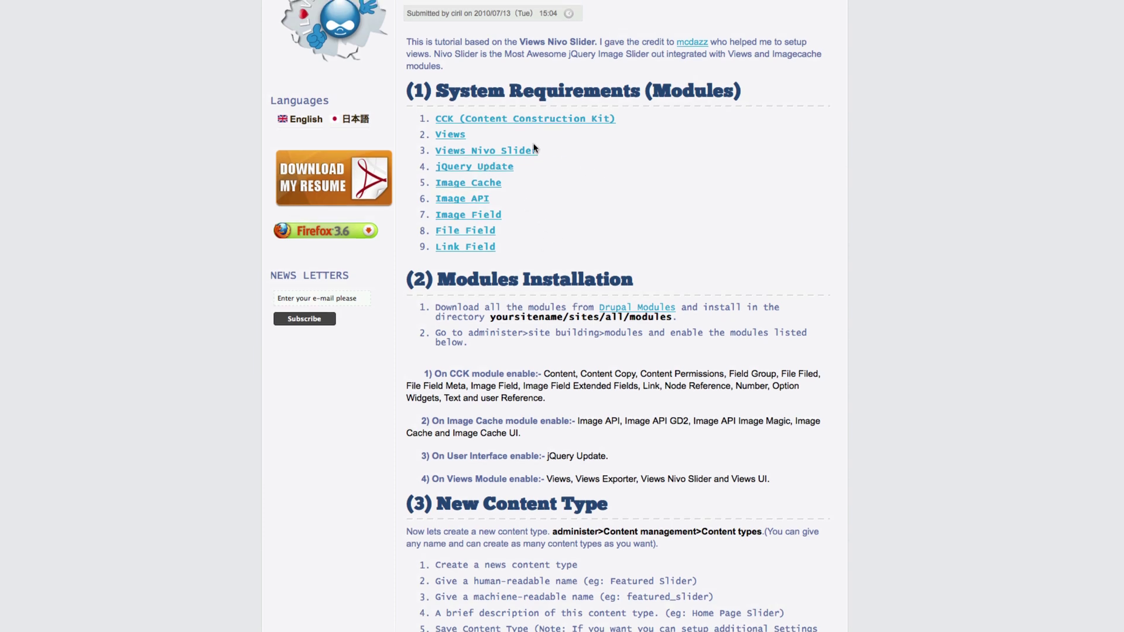
right_click(466, 124)
click(657, 148)
click(657, 148)
scroll(656, 147, up, 5)
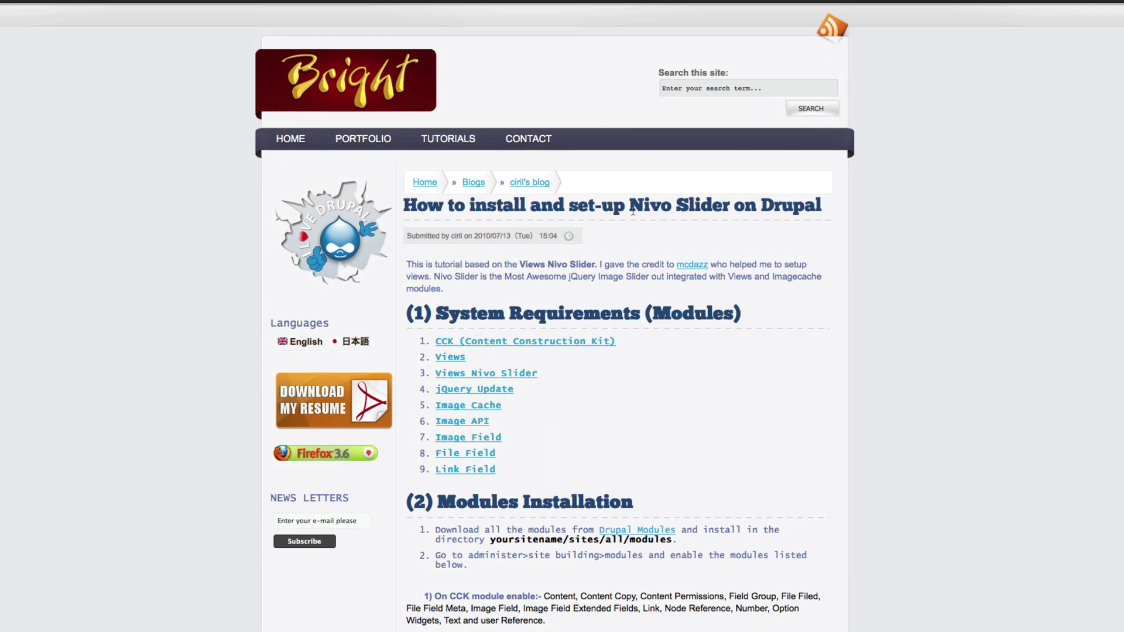
scroll(805, 232, down, 3)
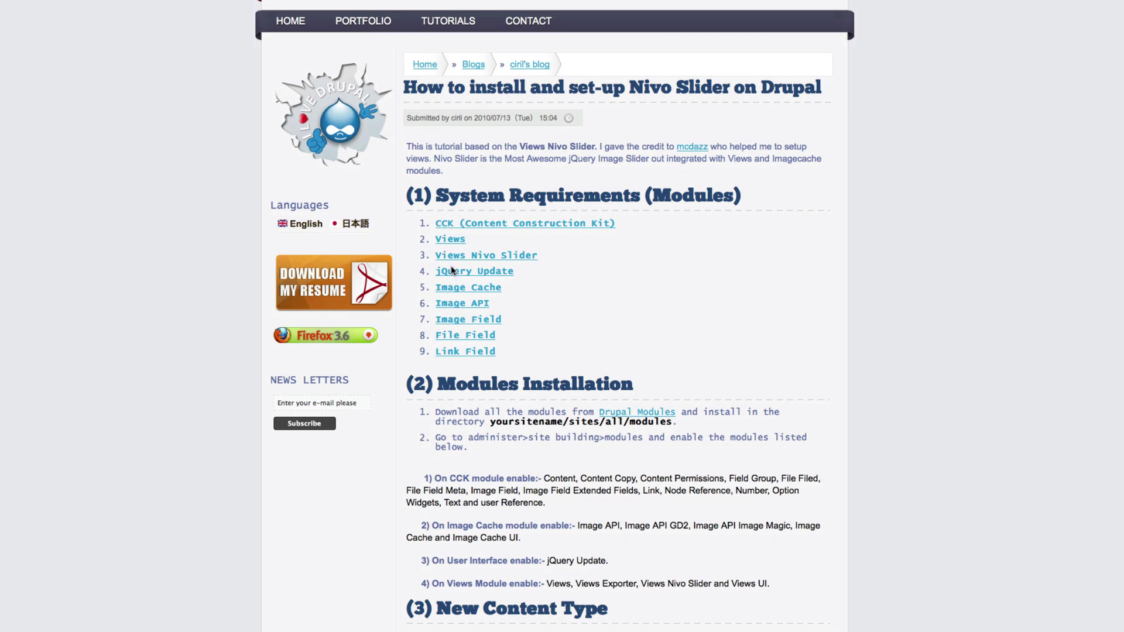
scroll(479, 312, down, 1)
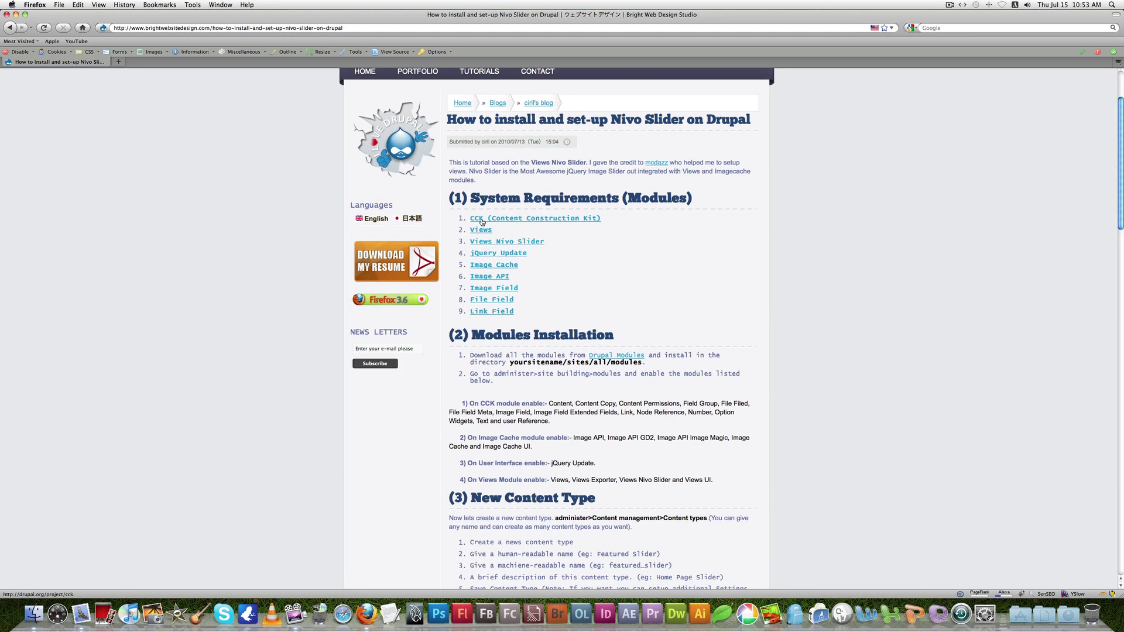
Open the CCK project page in a new tab, save the recommended 6.x-2.7 release, and return to the tutorial
right_click(482, 222)
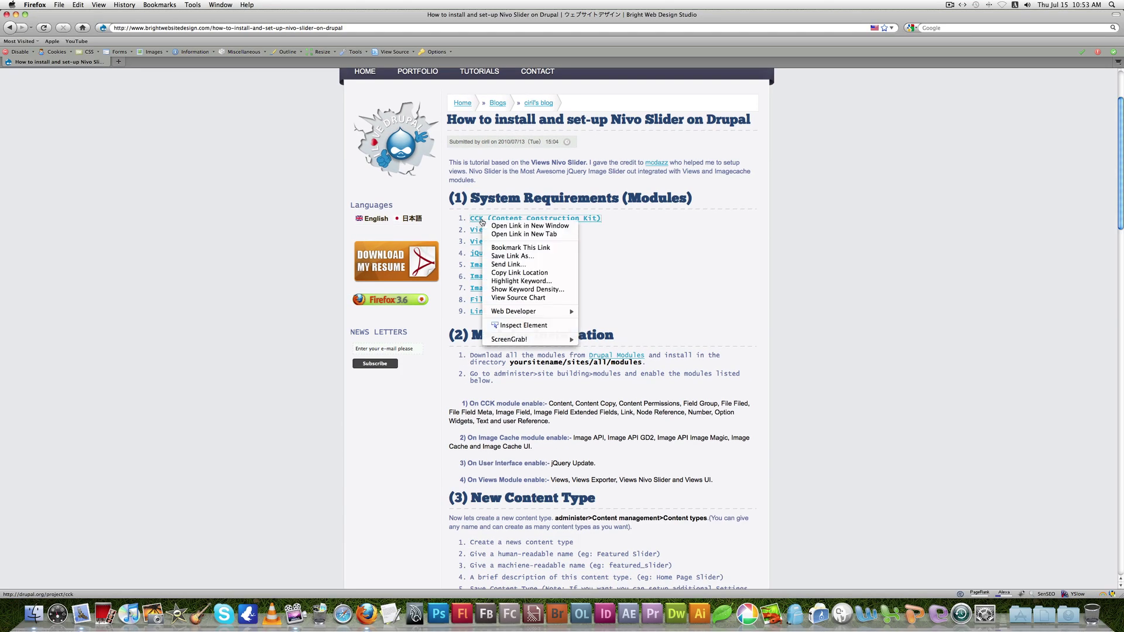
click(515, 234)
click(169, 62)
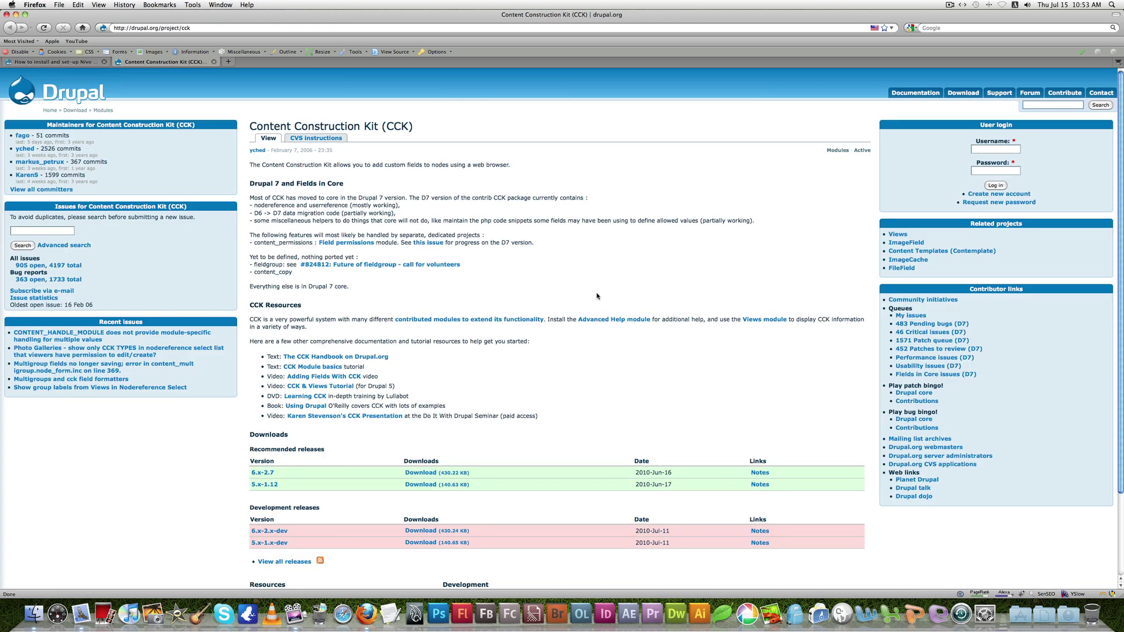
scroll(527, 325, down, 5)
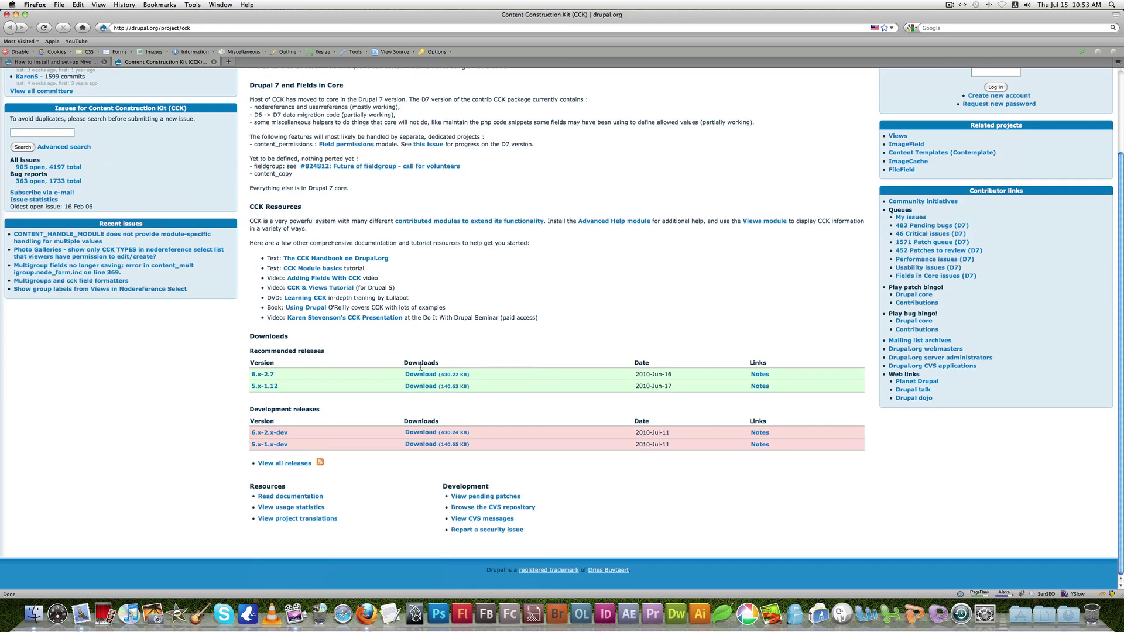
click(420, 375)
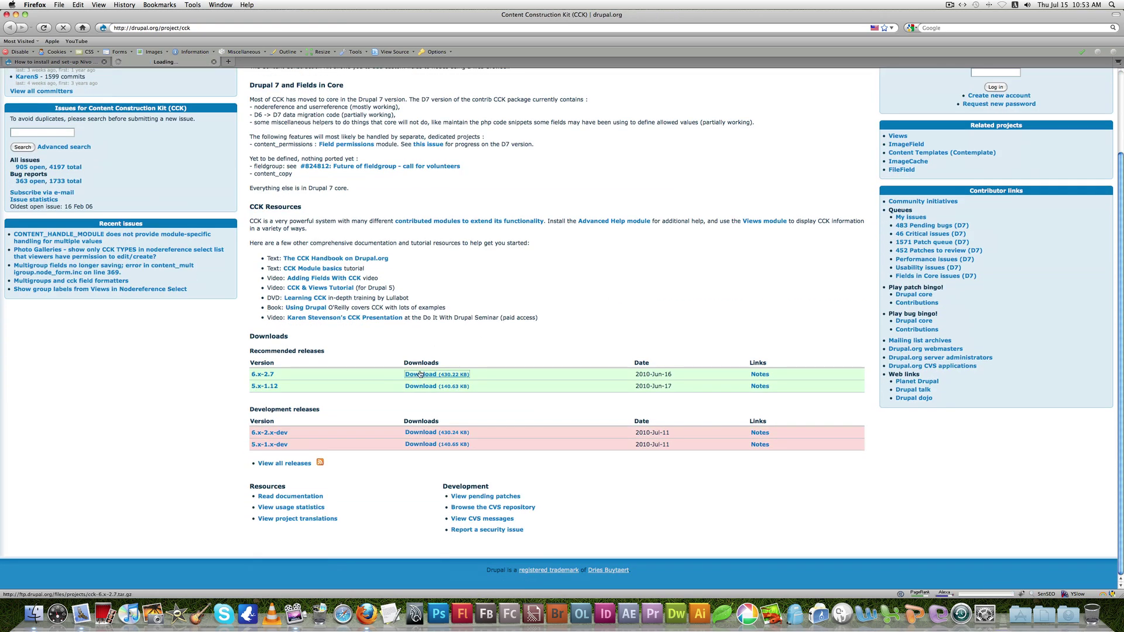
click(635, 414)
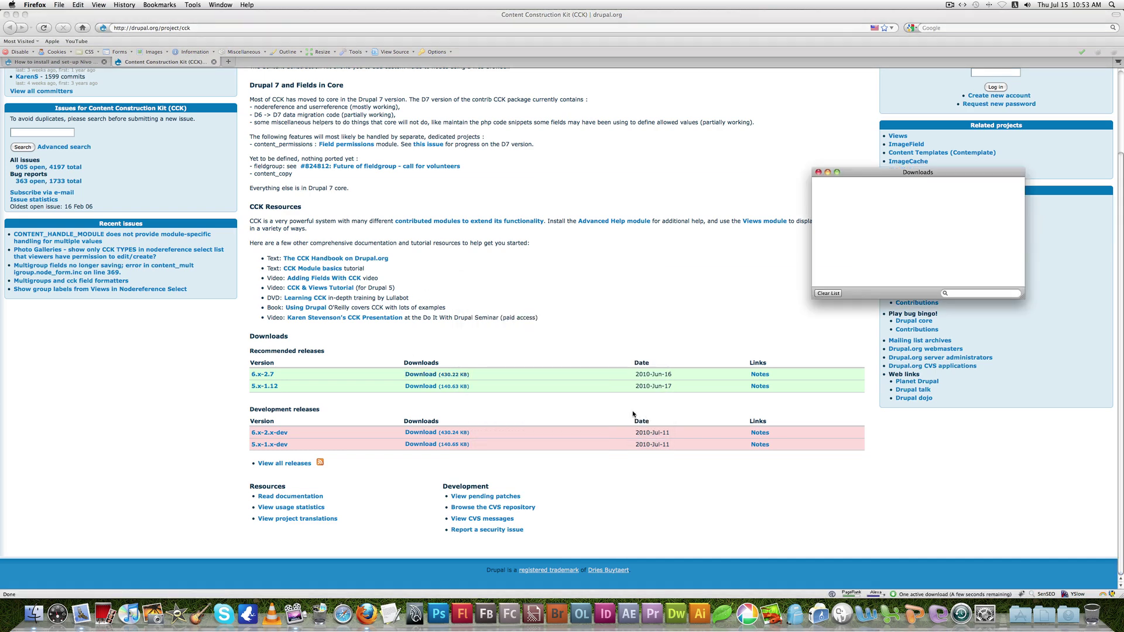
key(super+w)
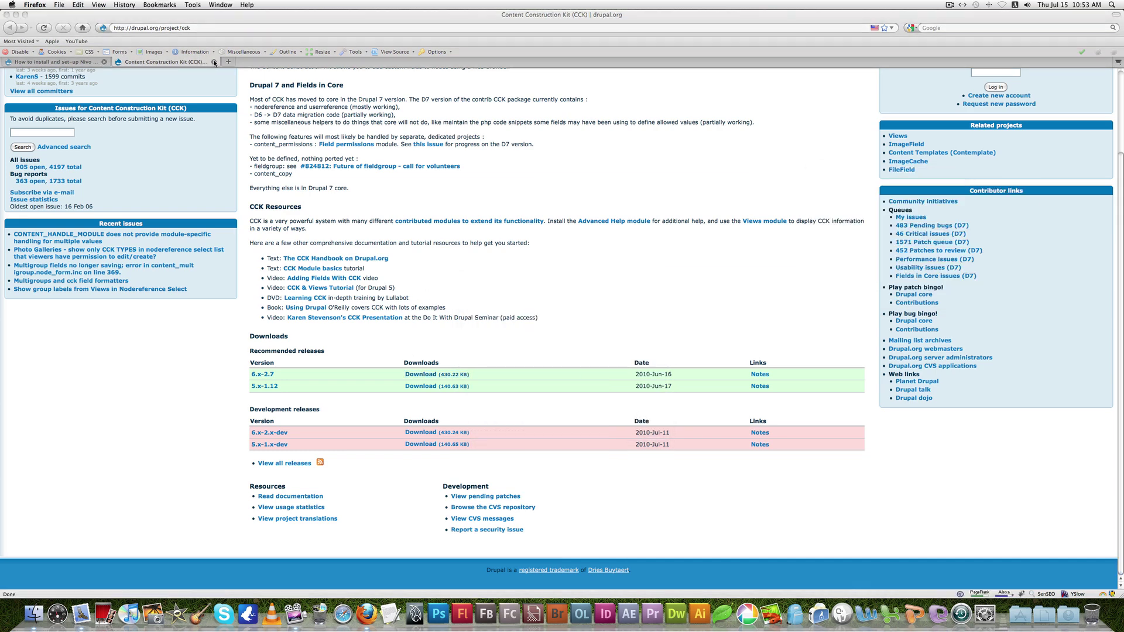
key(super+w)
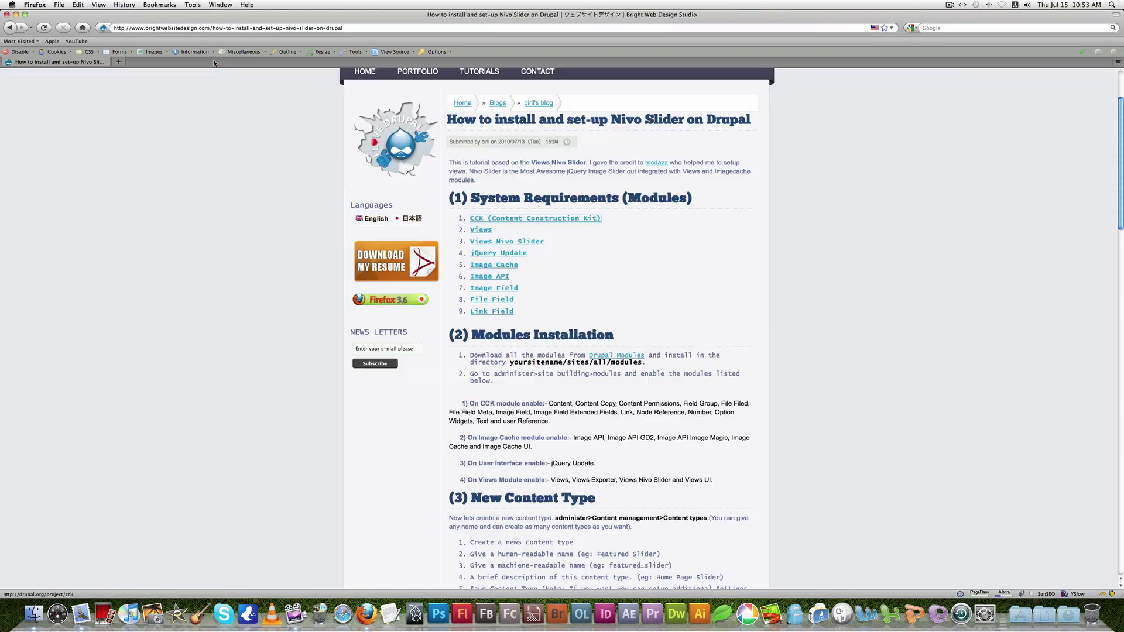
Open the Views project page in a new tab, save the 6.x-2.11 release archive, and close the page
right_click(484, 231)
click(505, 242)
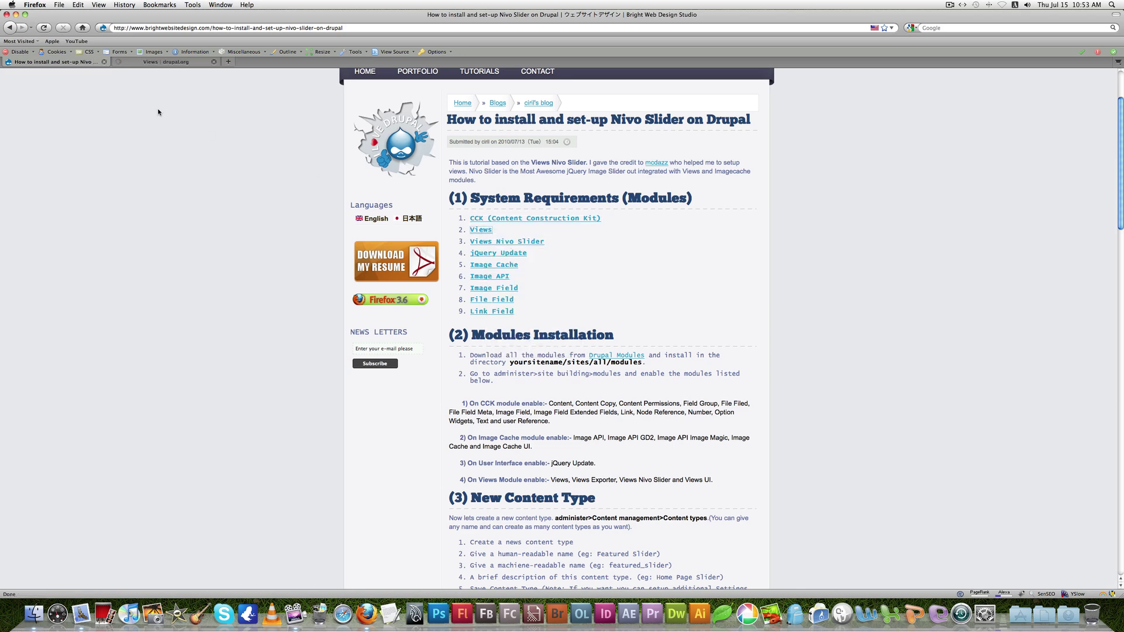
click(164, 62)
scroll(411, 376, down, 3)
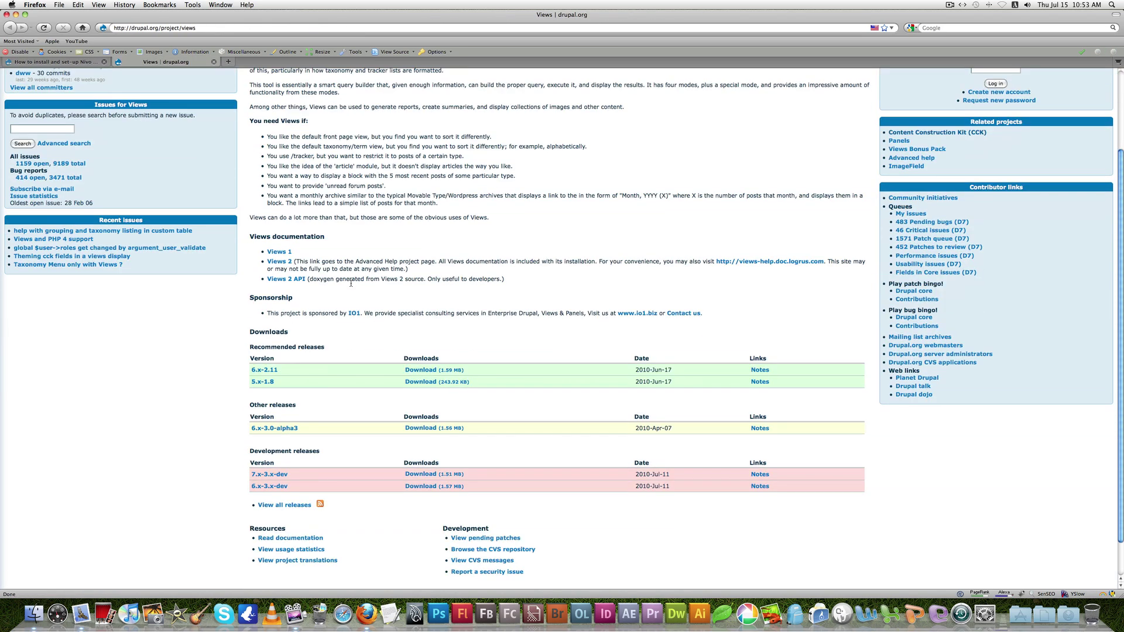
click(410, 372)
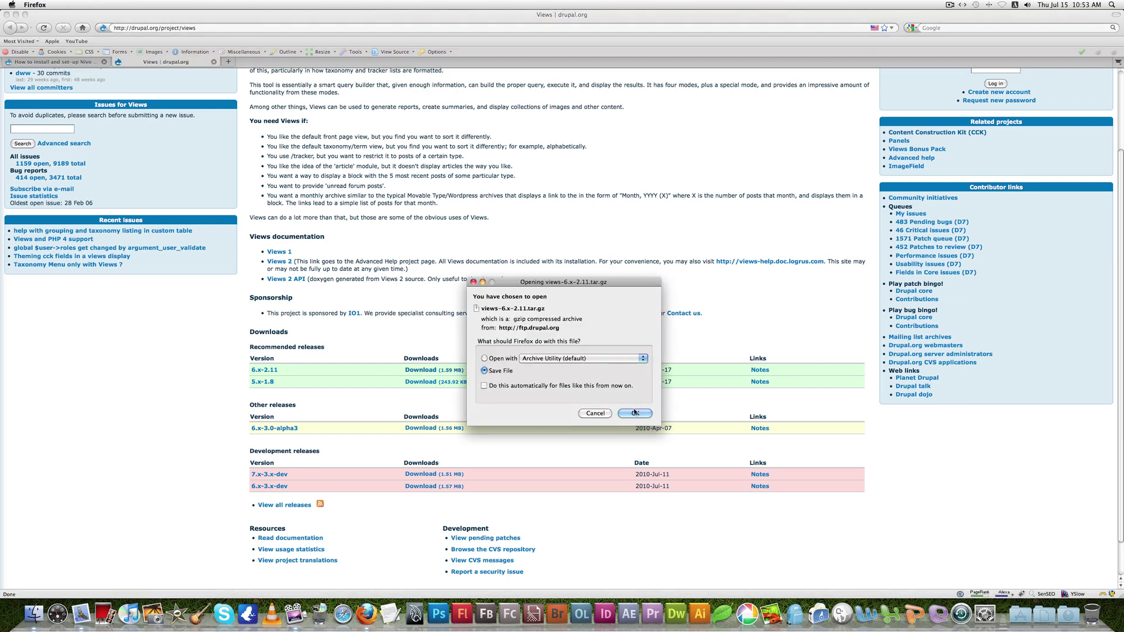
click(634, 414)
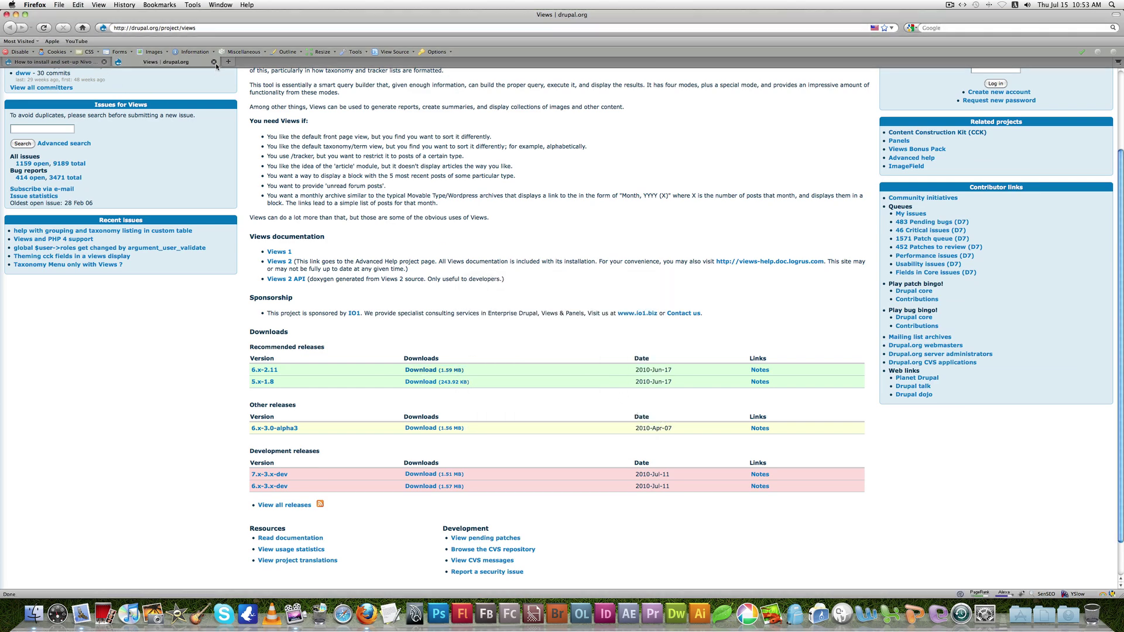
key(super+w)
Open the Views Nivo Slider project page in a new tab, save the 6.x-2.0 release, and close the page
right_click(503, 242)
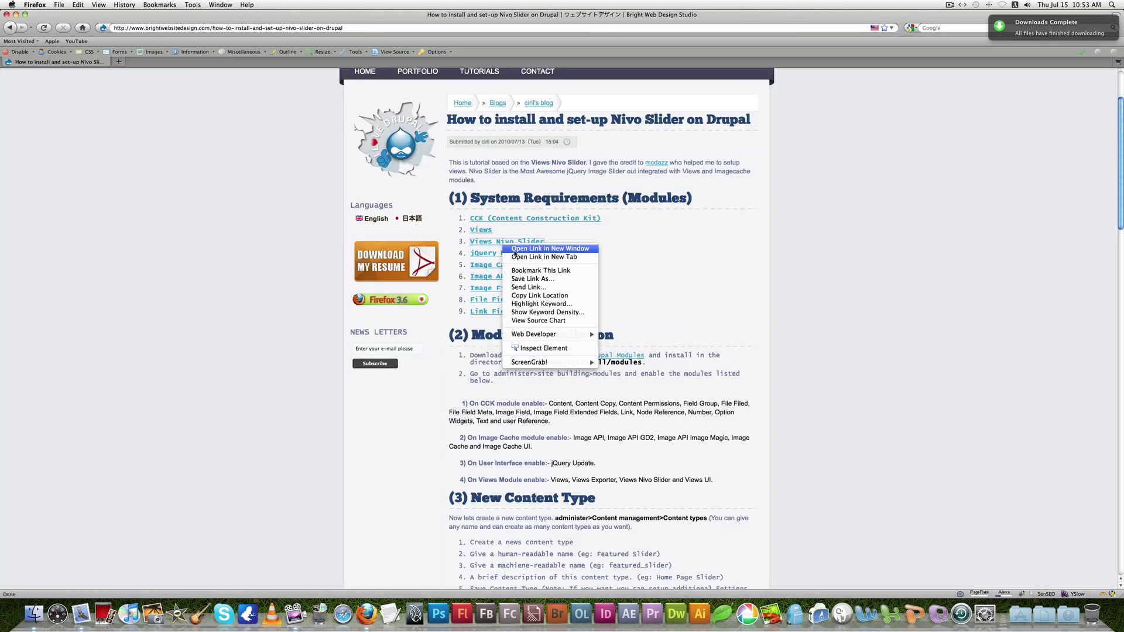
click(525, 258)
click(165, 61)
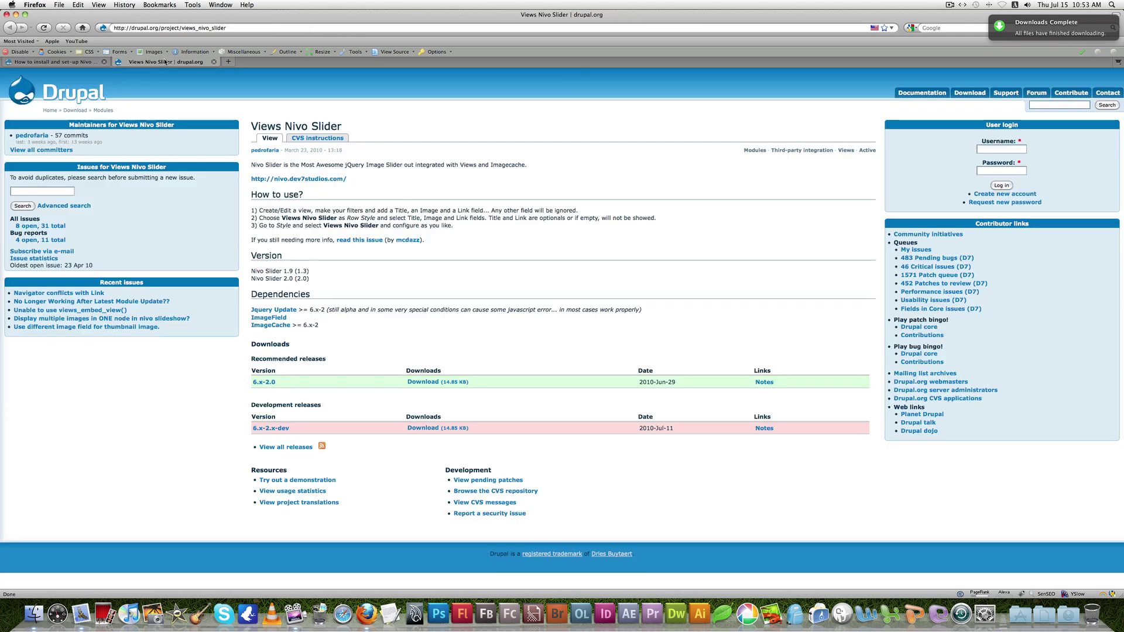
click(431, 381)
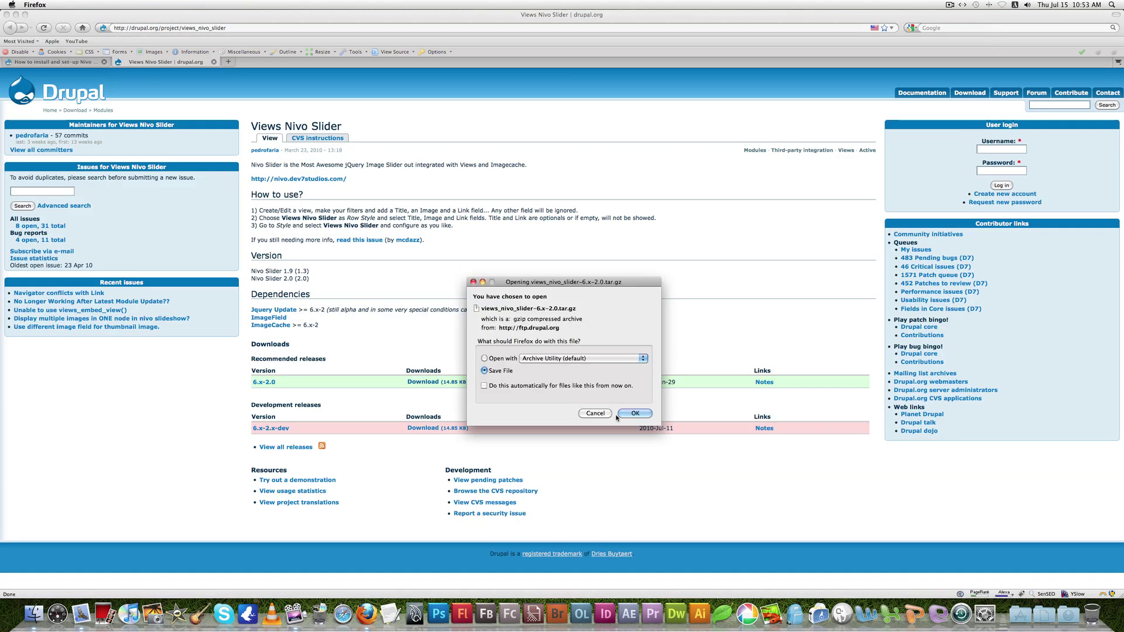
click(625, 413)
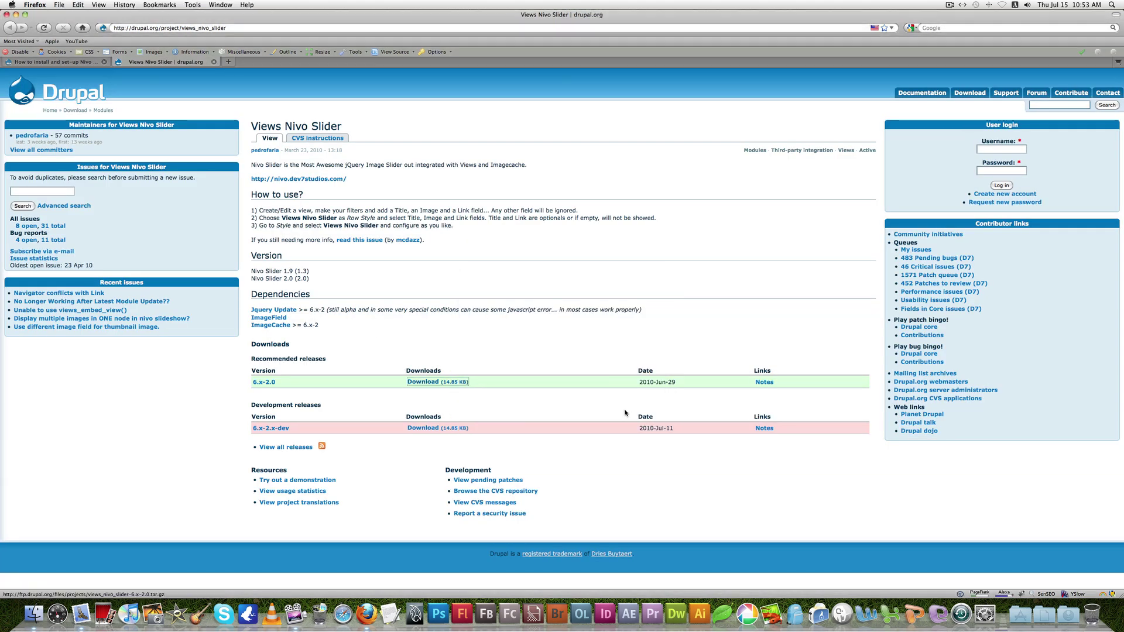
click(213, 62)
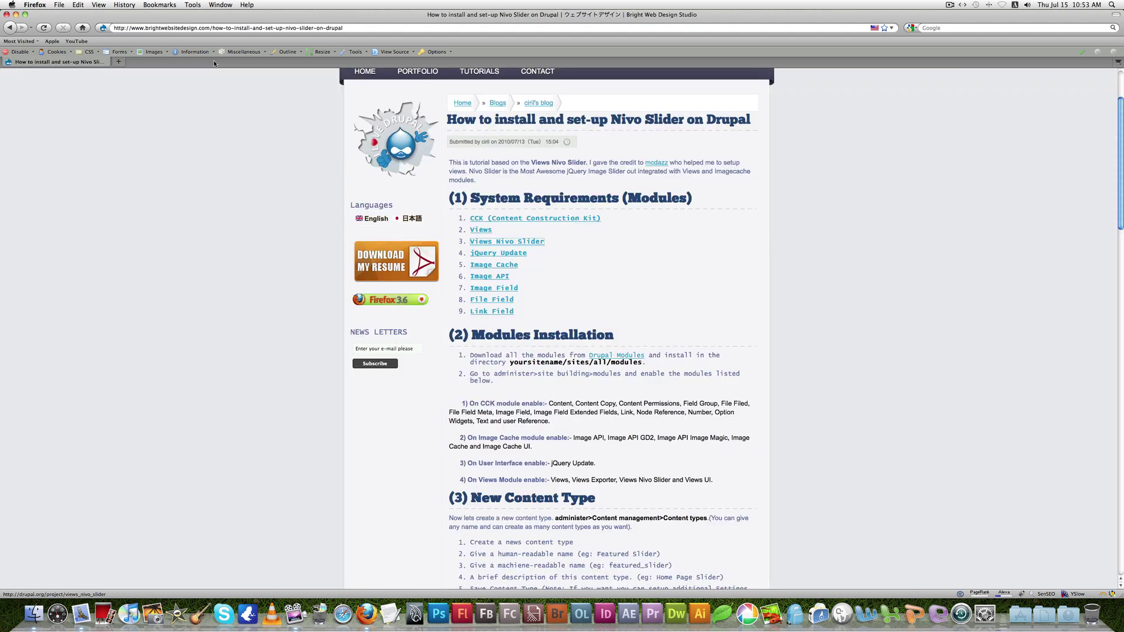
Open the jQuery Update project page in a new tab, save the recommended 6.x-1.1 release, and close the page
right_click(515, 253)
click(530, 270)
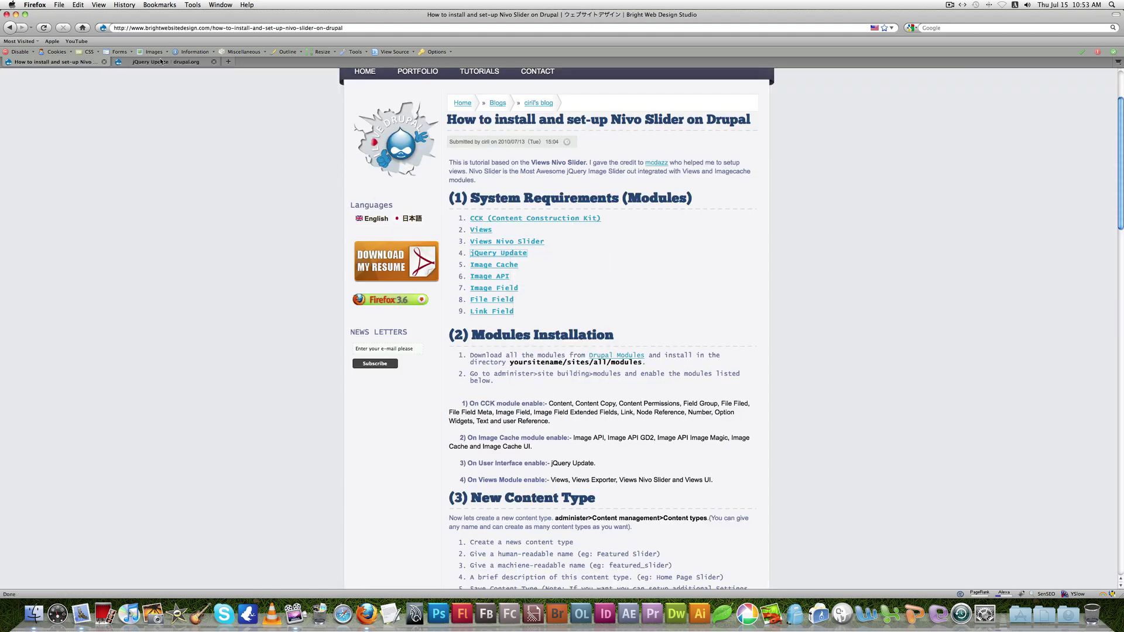
key(ctrl+Tab)
scroll(549, 339, down, 5)
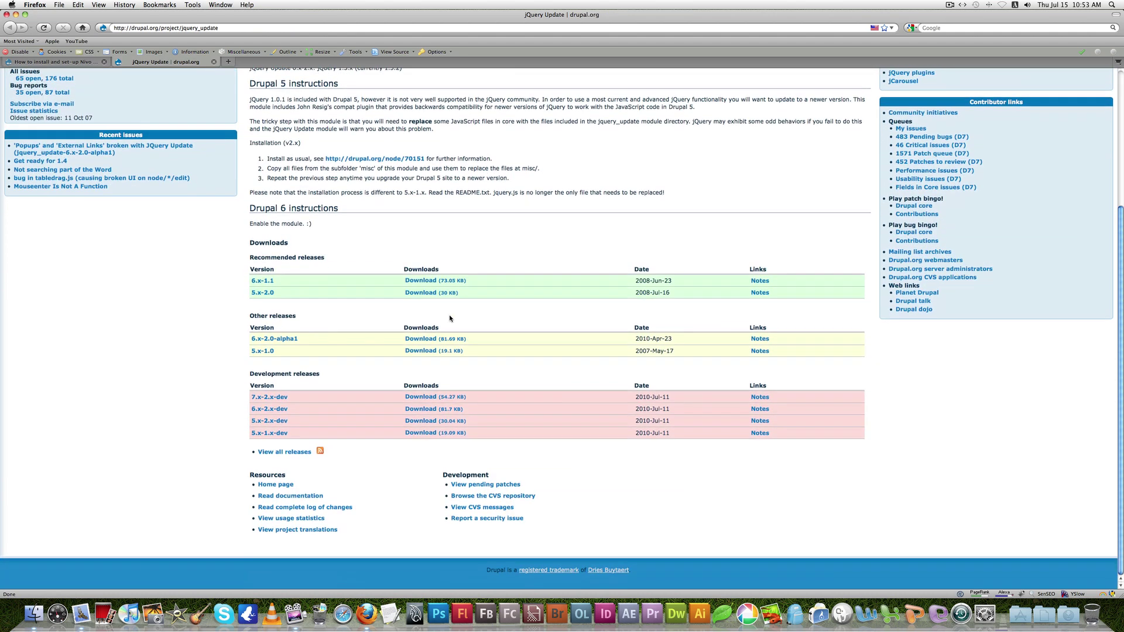
click(430, 282)
key(Return)
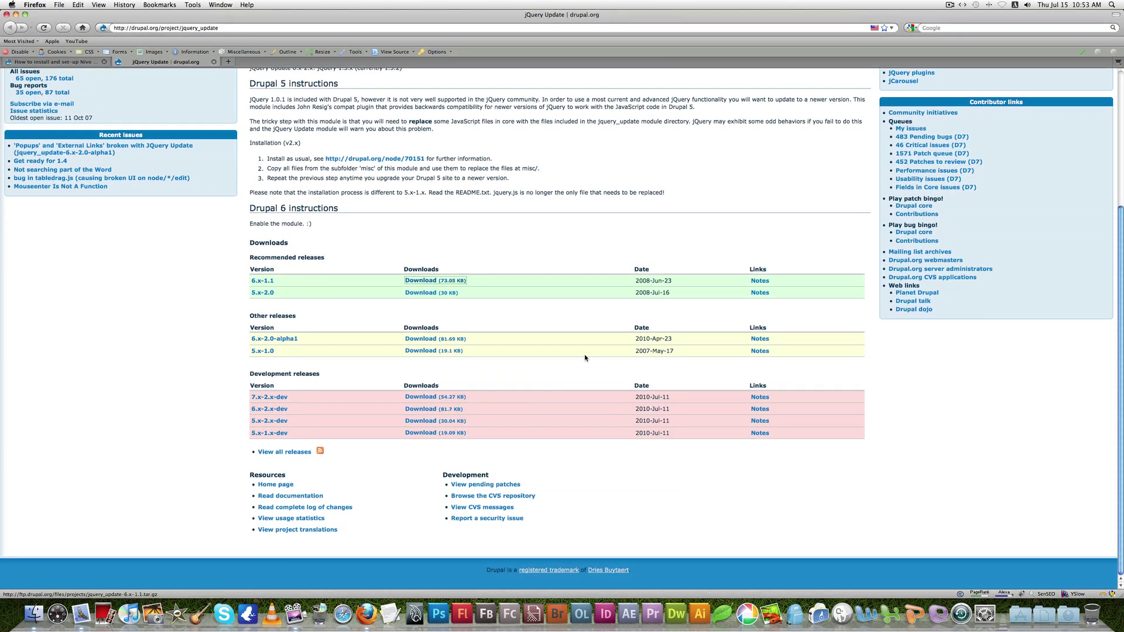
click(214, 62)
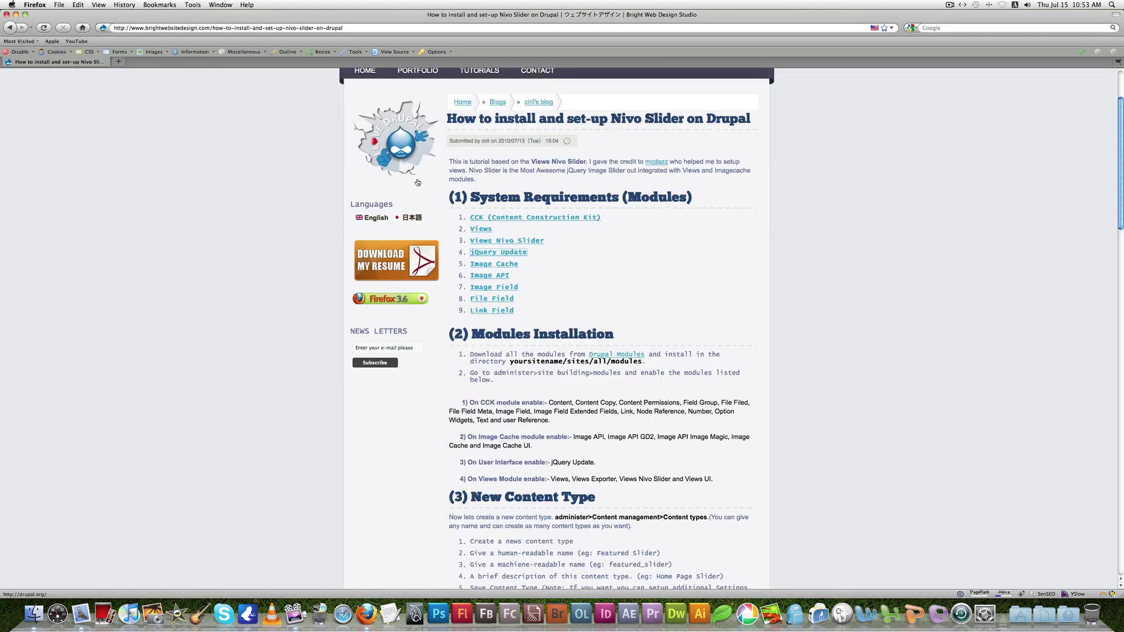
Save the ImageCache 6.x-2.0-beta10 release from its project page and go back to the tutorial
click(507, 265)
scroll(476, 249, down, 2)
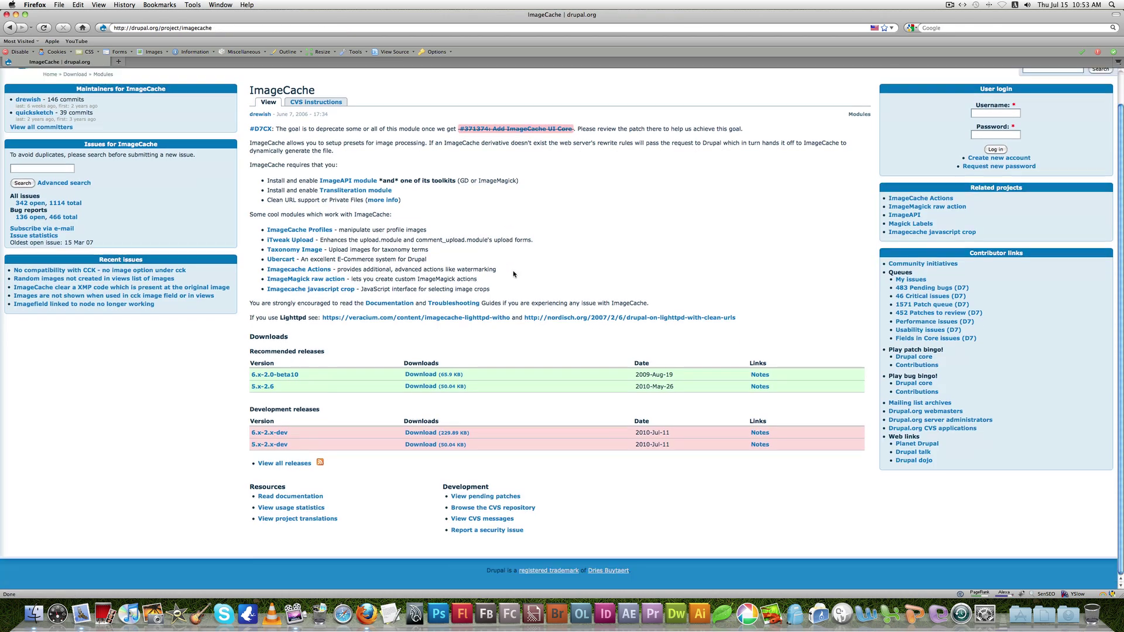
click(435, 374)
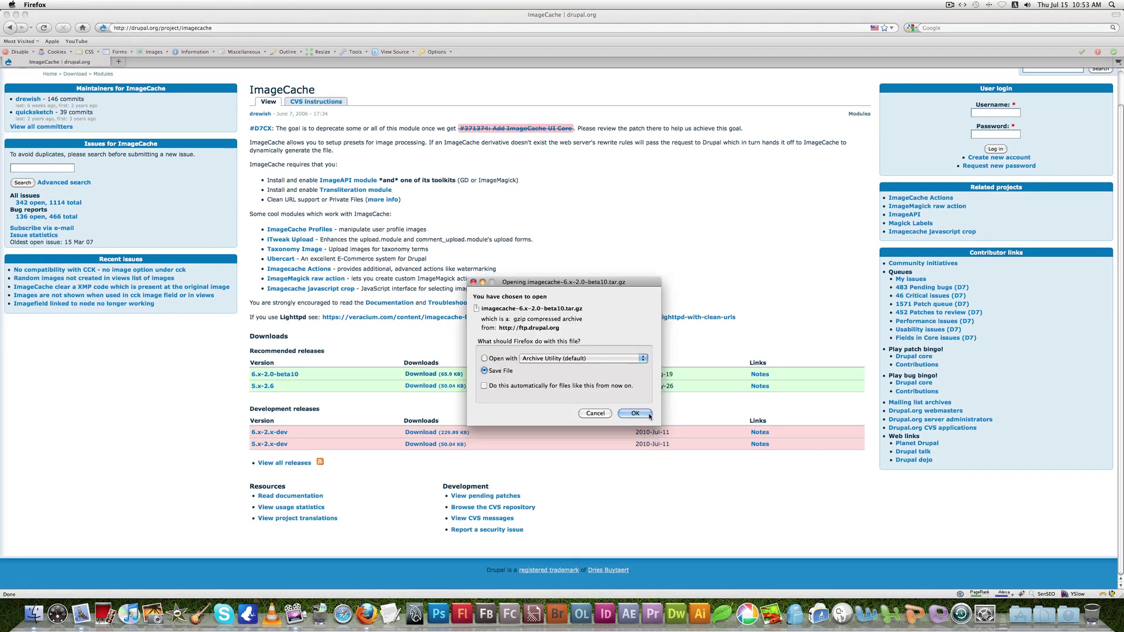
key(Return)
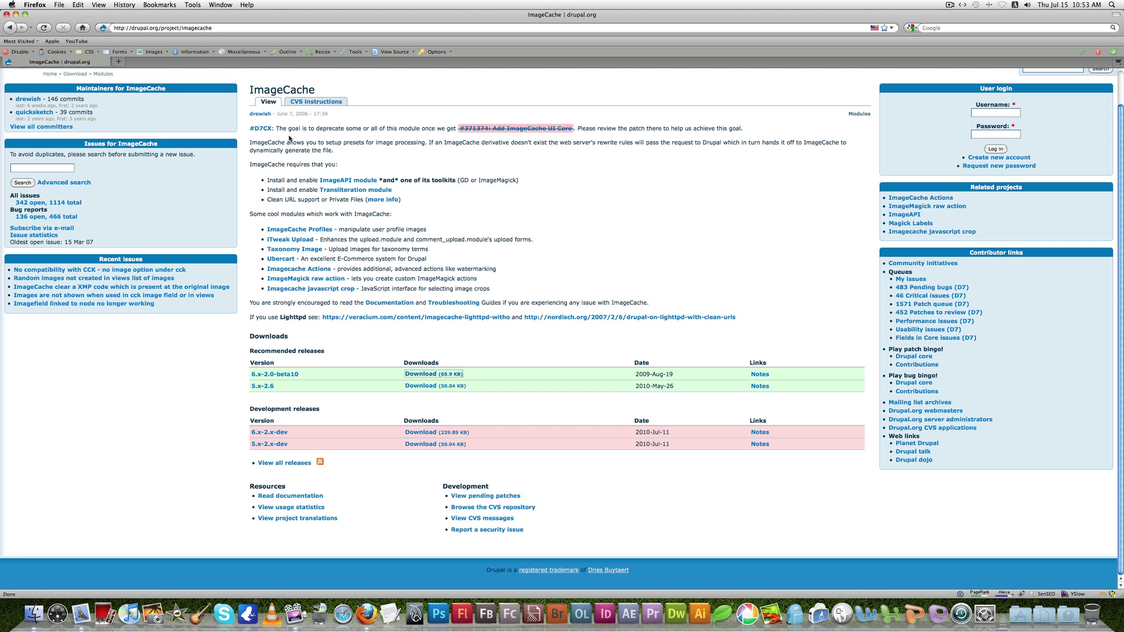
key(super+Left)
Open the ImageAPI project page in a new tab, save the 6.x-1.8 release, and close the page
scroll(524, 165, down, 4)
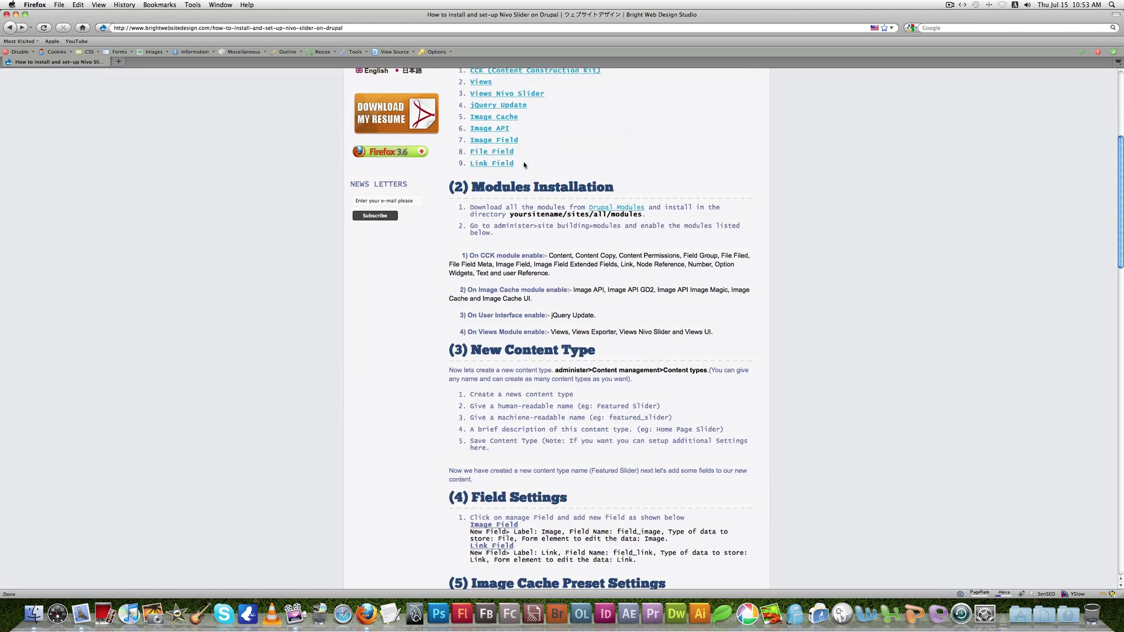
right_click(491, 128)
click(536, 143)
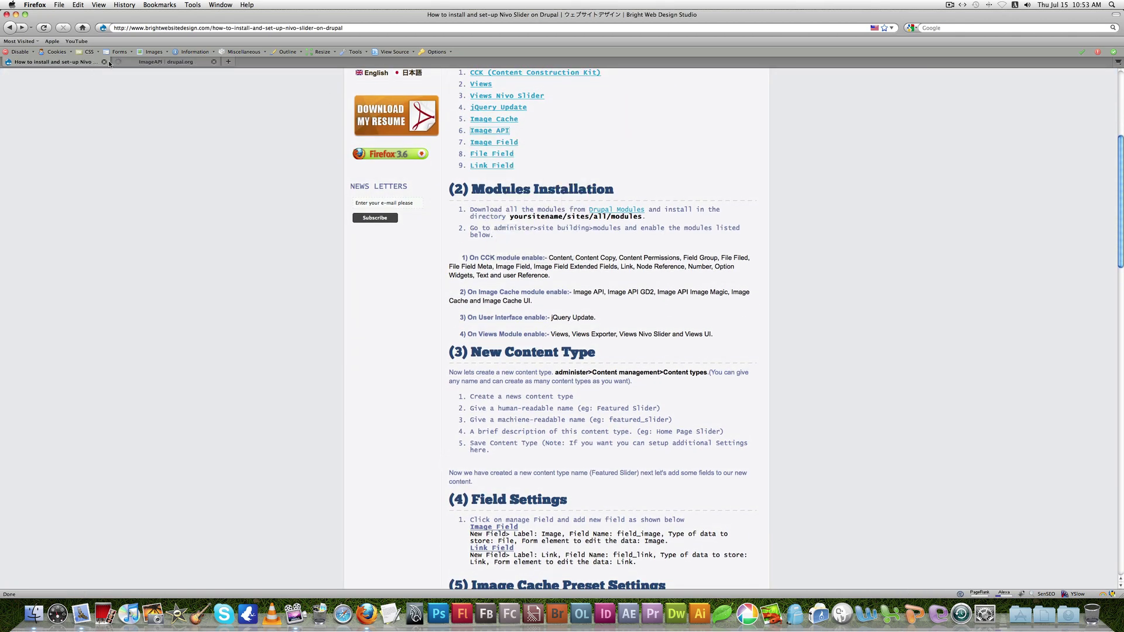
click(112, 62)
click(436, 375)
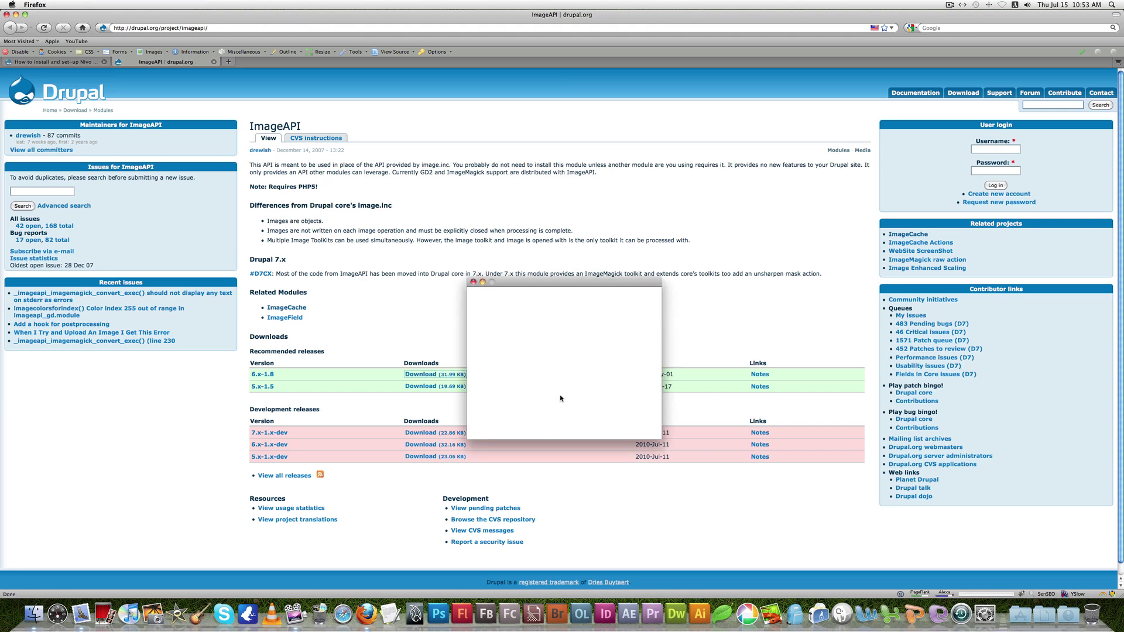
click(635, 413)
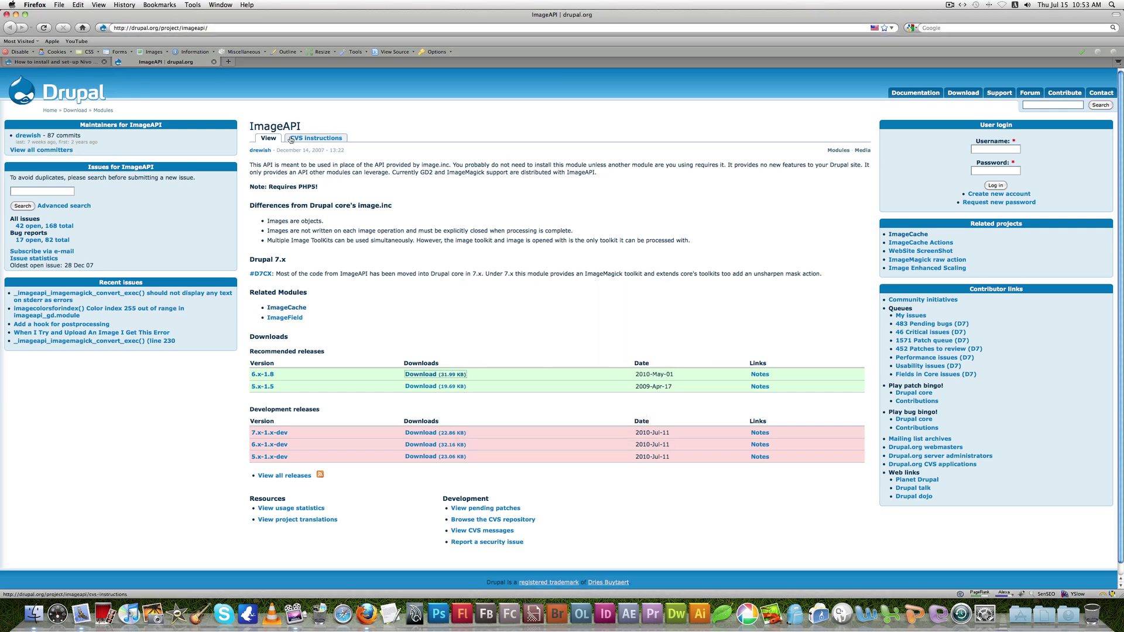
click(214, 62)
Save the ImageField 6.x-3.7 release from its project page and go back to the tutorial
click(494, 142)
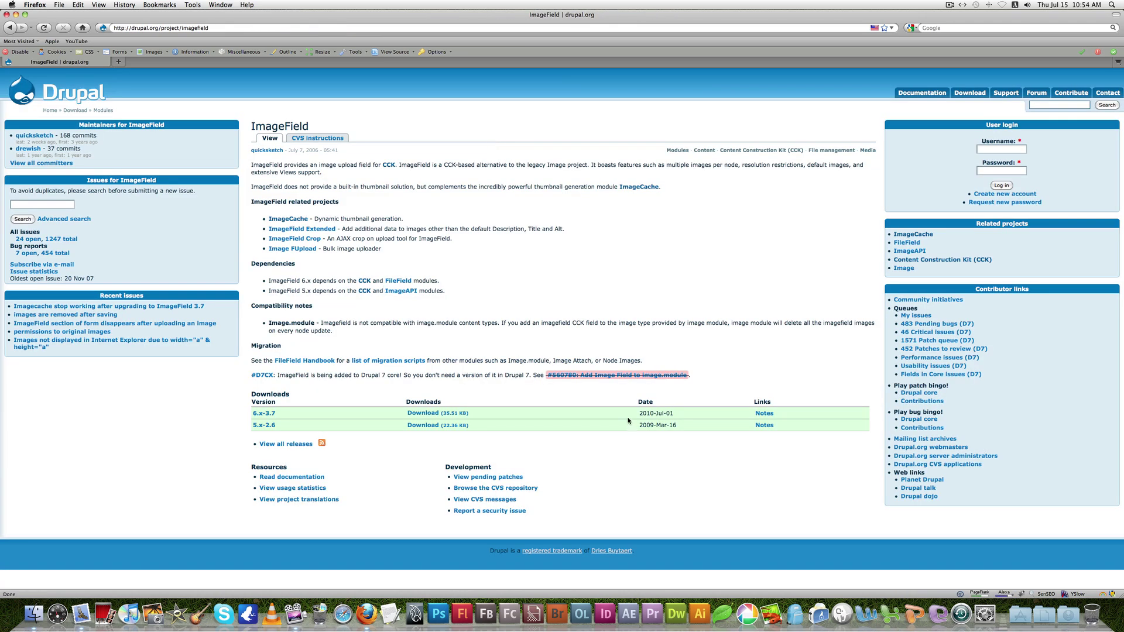
click(439, 413)
click(628, 415)
key(super+bracketleft)
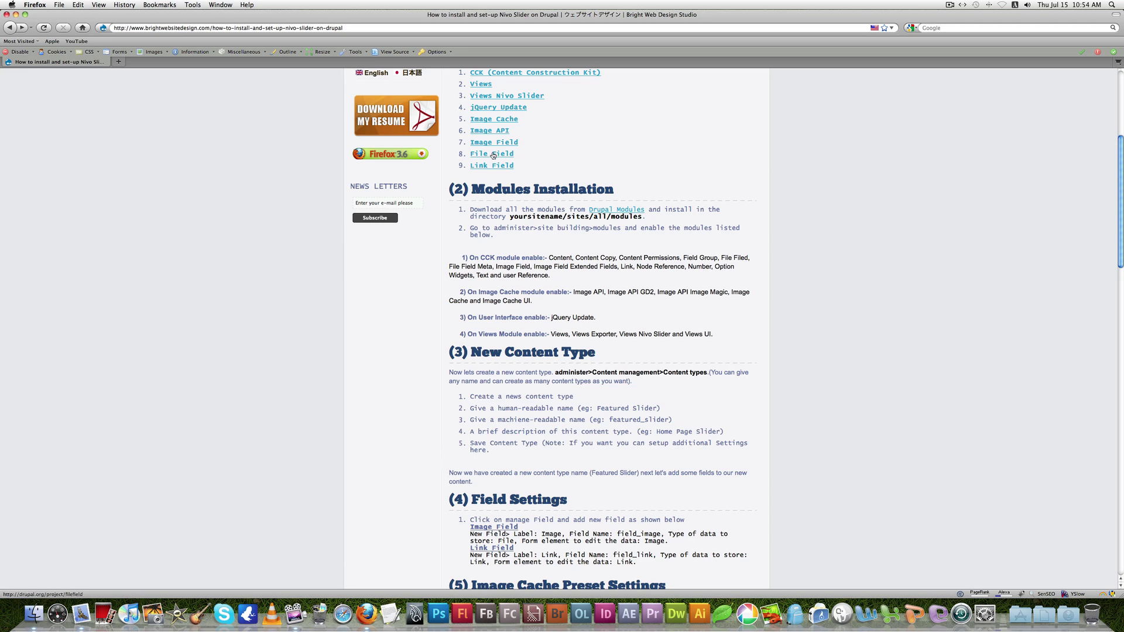
Open the FileField project page in a new tab, save the recommended 6.x-3.7 release, and close the page
right_click(493, 155)
click(518, 164)
click(182, 66)
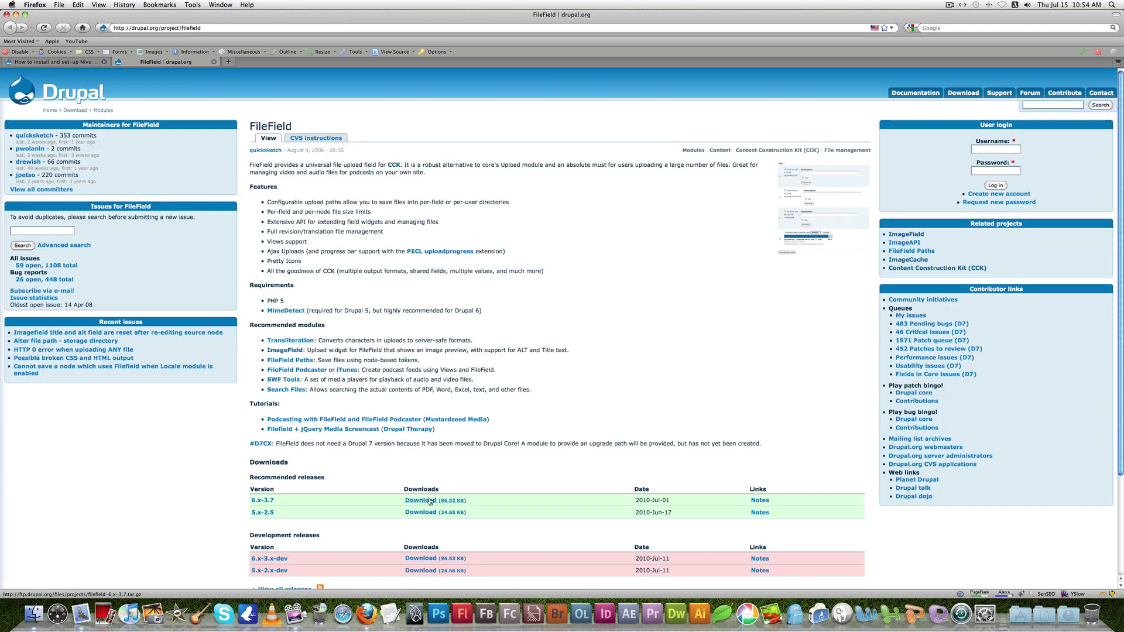
click(430, 502)
click(635, 415)
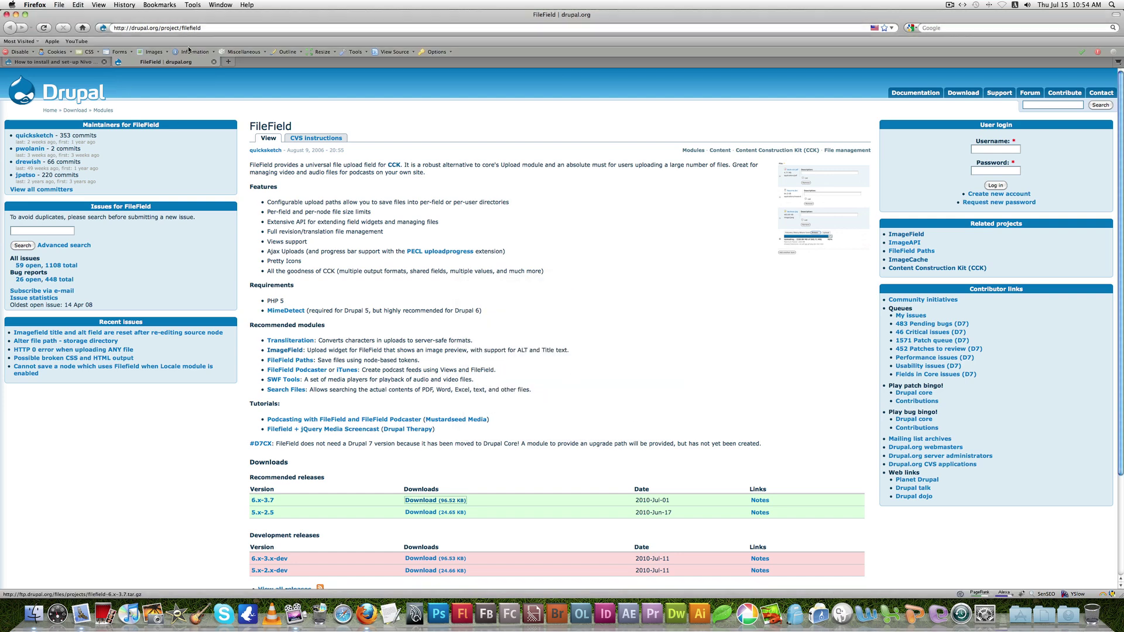
click(214, 62)
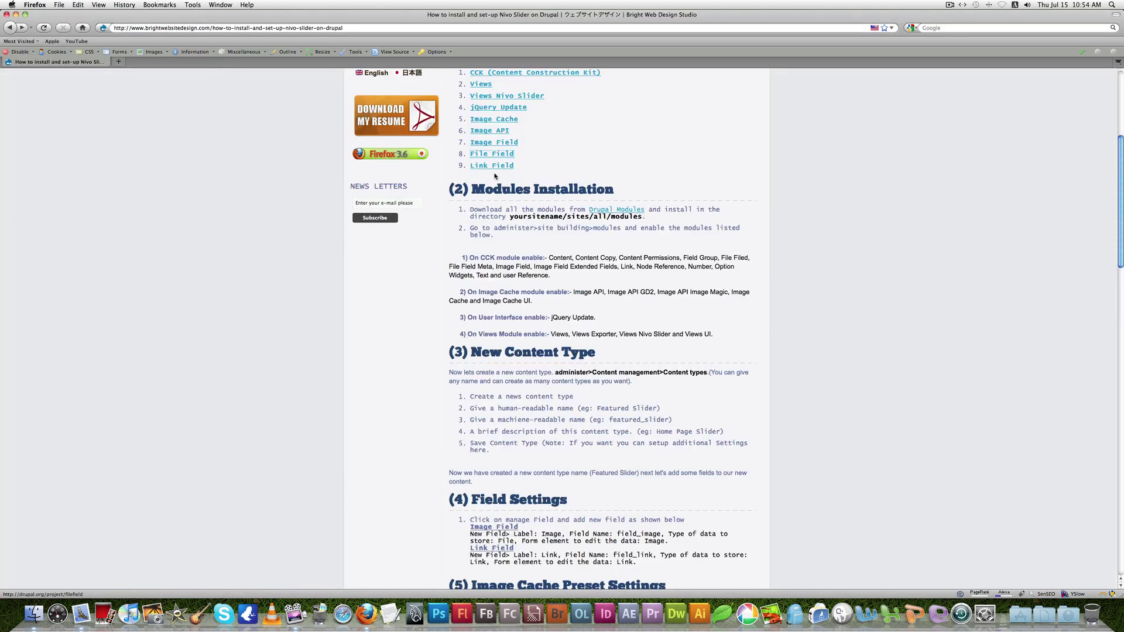
Save the Link 6.x-2.9 release from its project page and go back to the tutorial
click(494, 169)
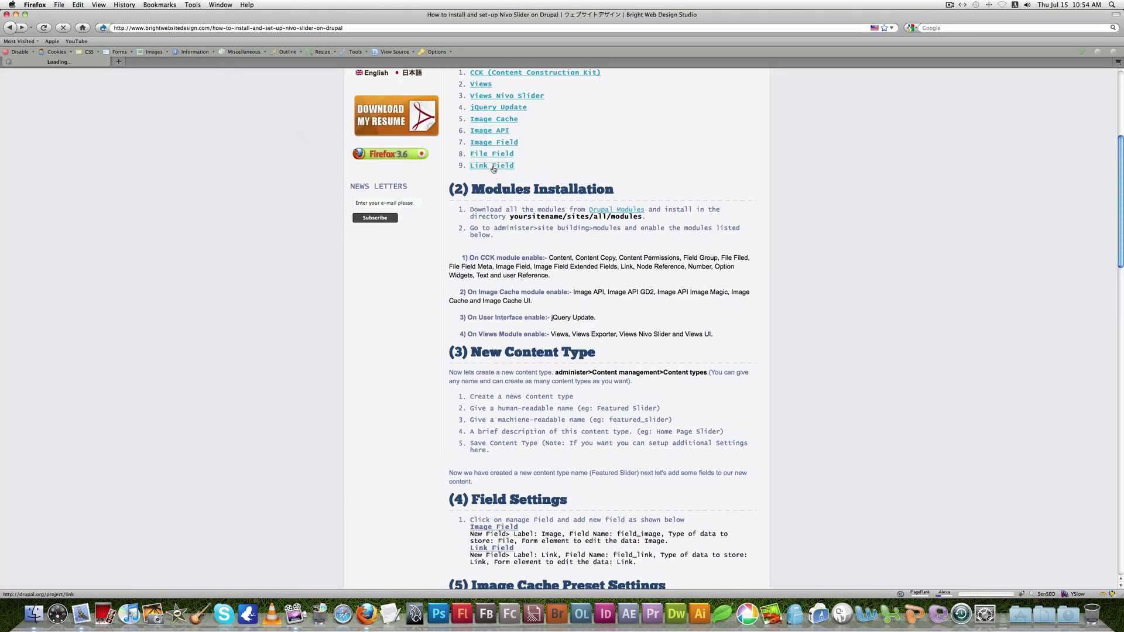
scroll(464, 269, down, 10)
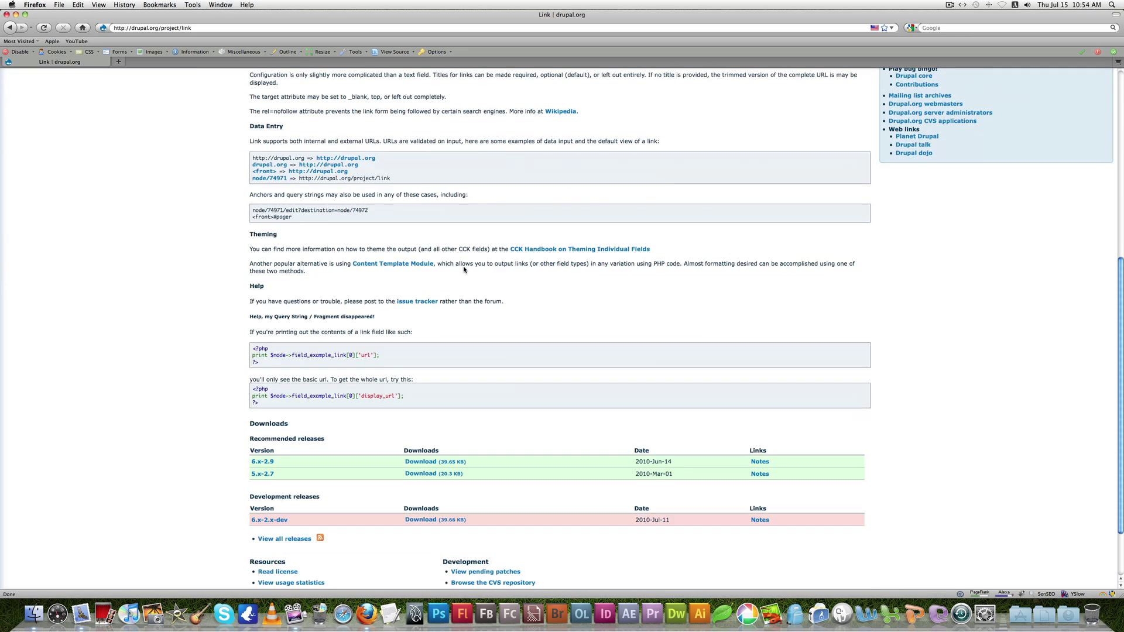
scroll(464, 269, down, 3)
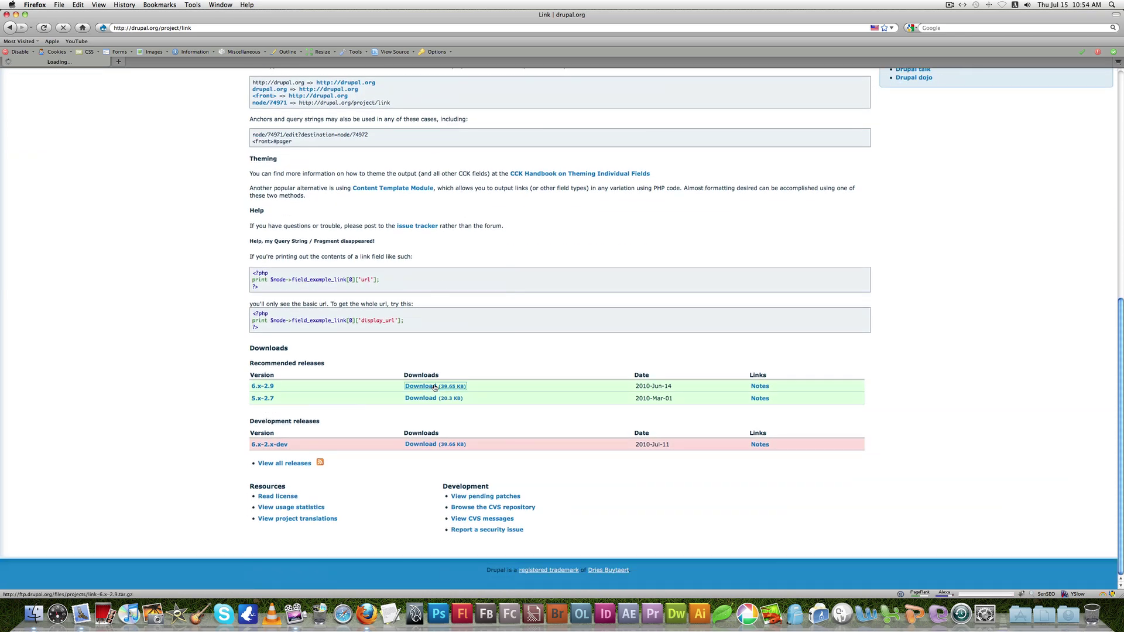
click(420, 386)
click(635, 414)
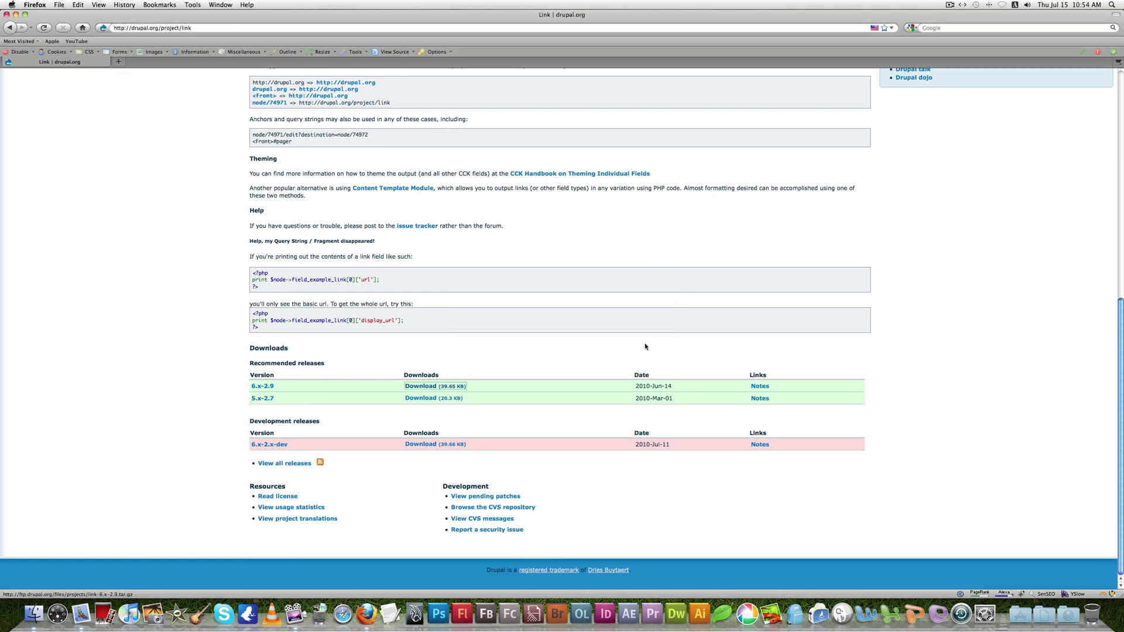
scroll(494, 195, up, 15)
key(super+Left)
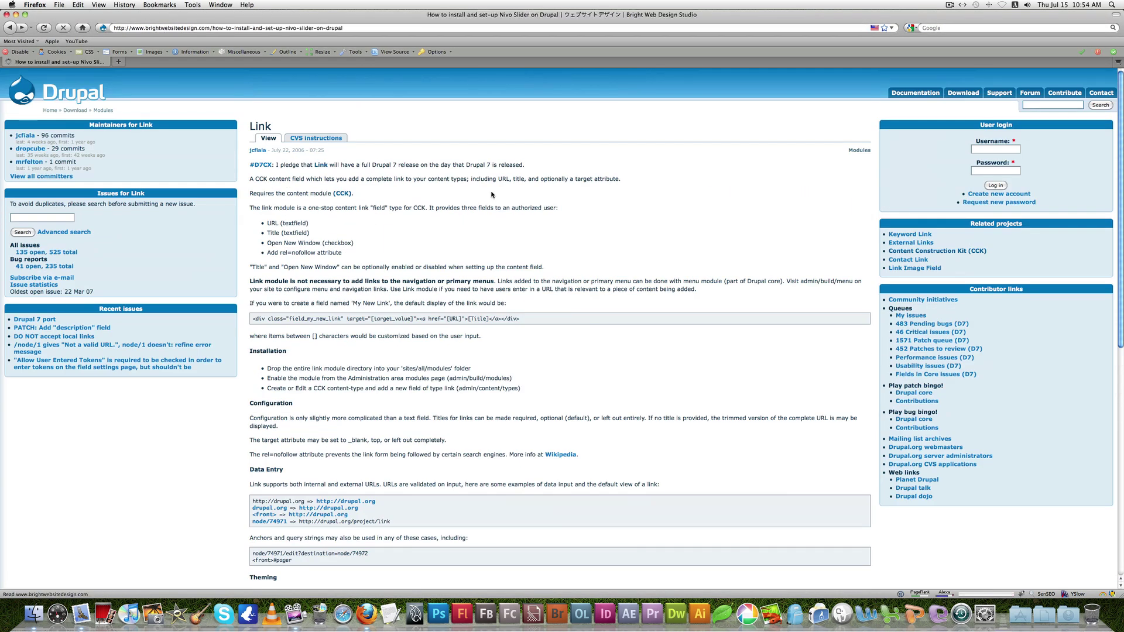
Read the tutorial's Modules Installation section and highlight the install path /sites/all/modules
scroll(595, 229, up, 5)
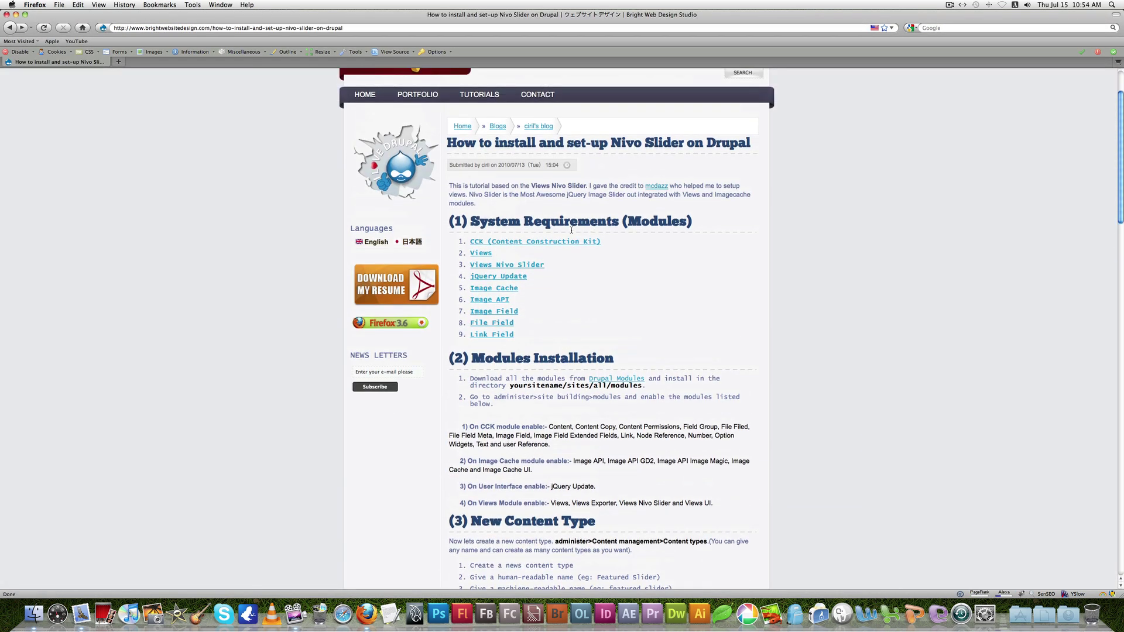
scroll(641, 311, down, 3)
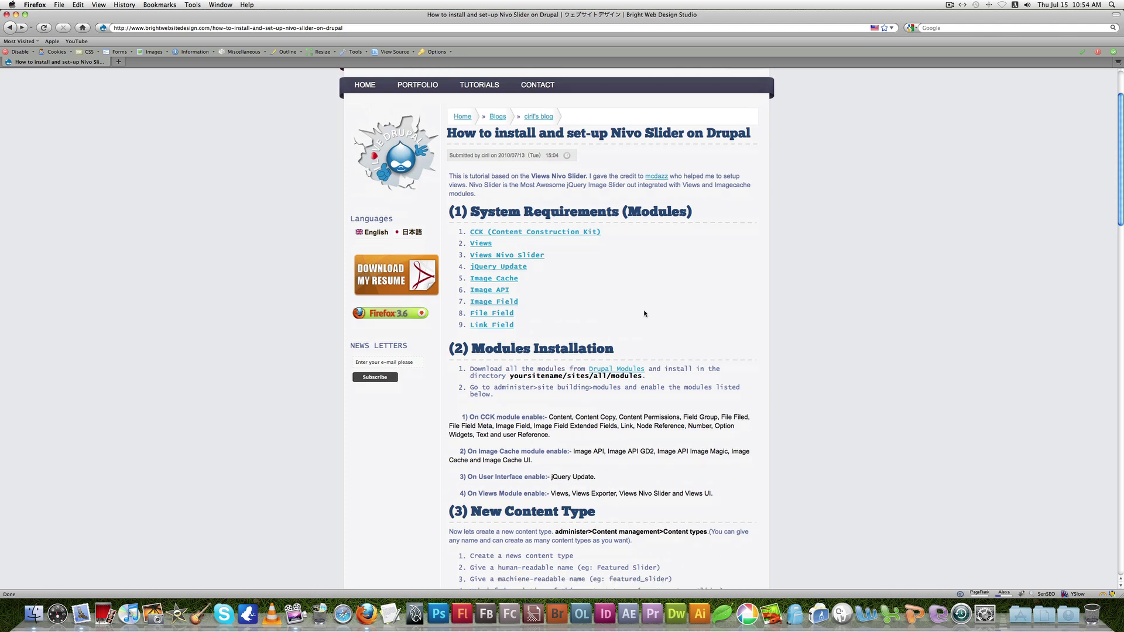
scroll(644, 312, down, 2)
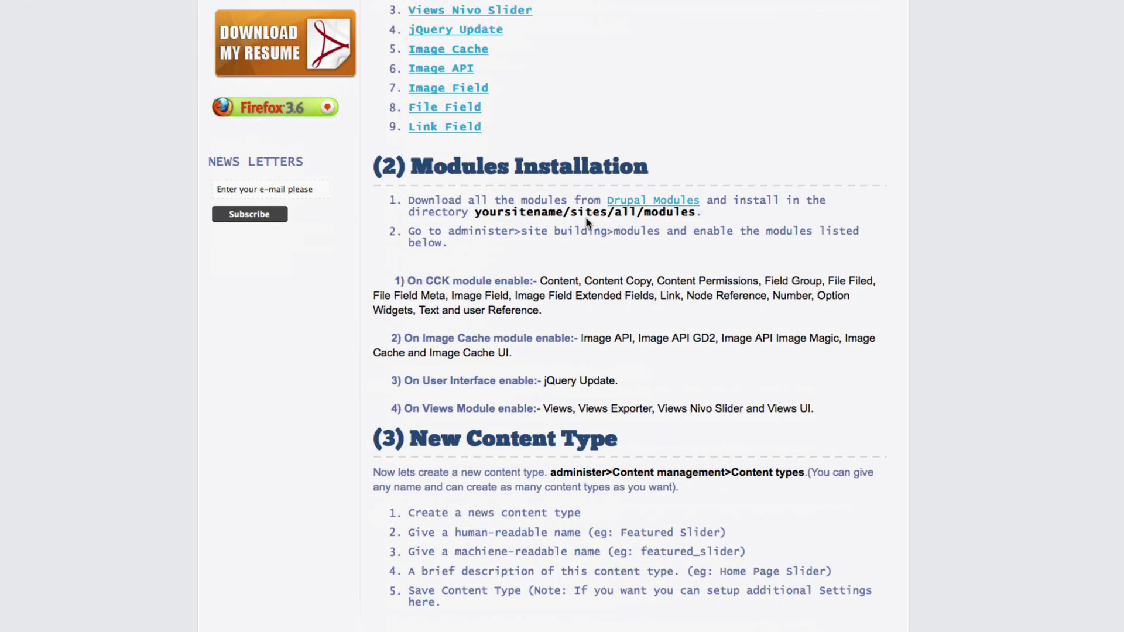
drag(644, 254, 563, 257)
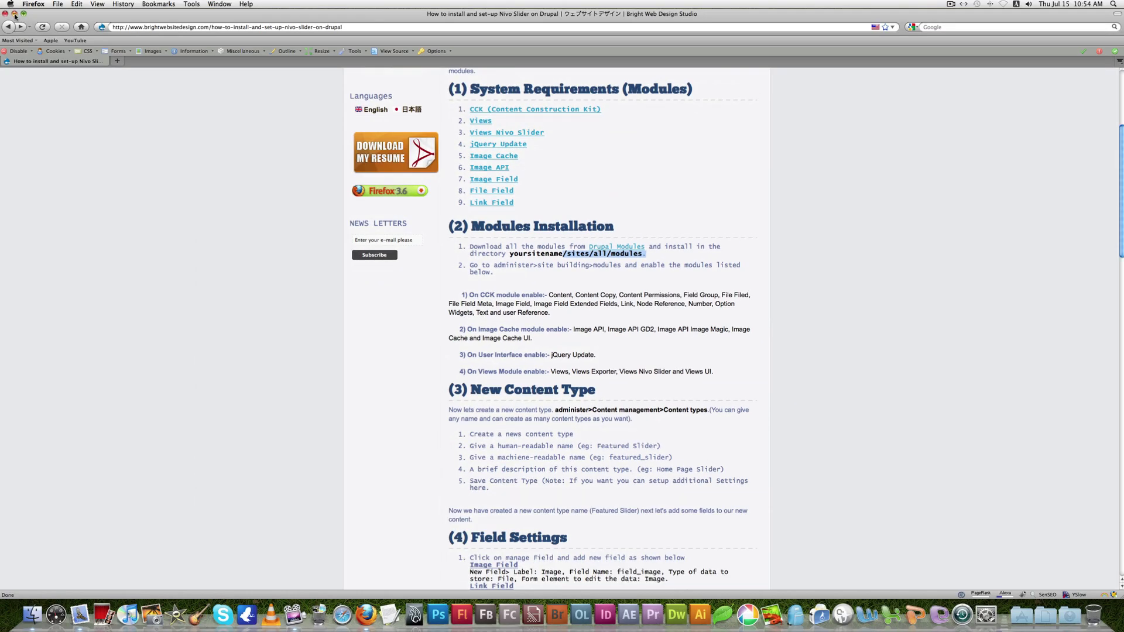
Minimize the browser window, clear the list of finished downloads, and close the Downloads window
click(14, 14)
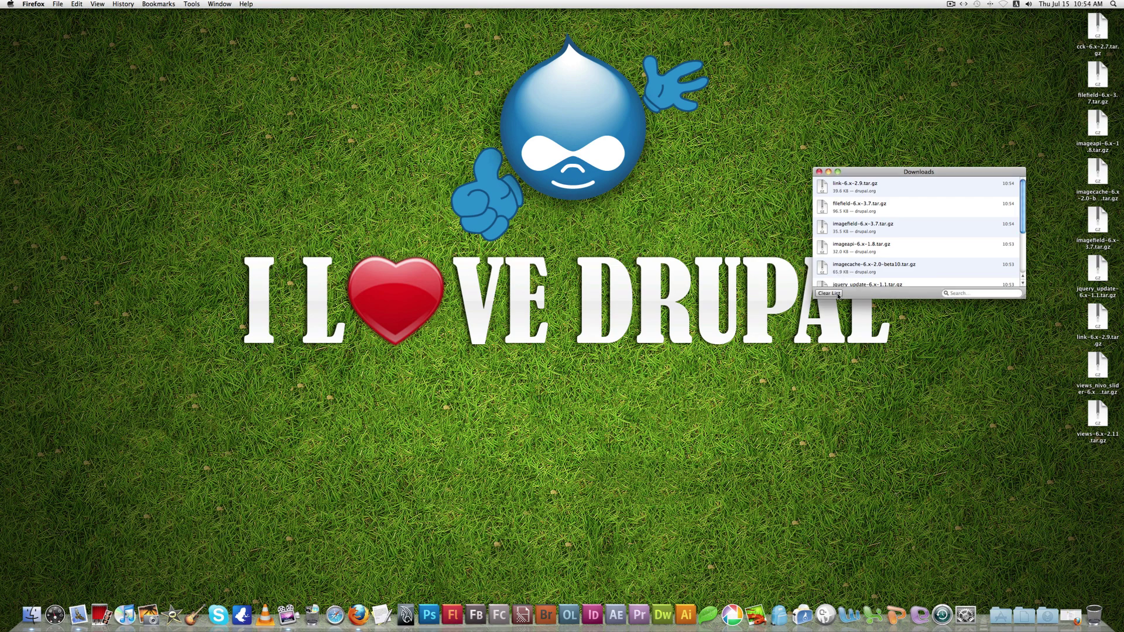
click(837, 294)
click(819, 172)
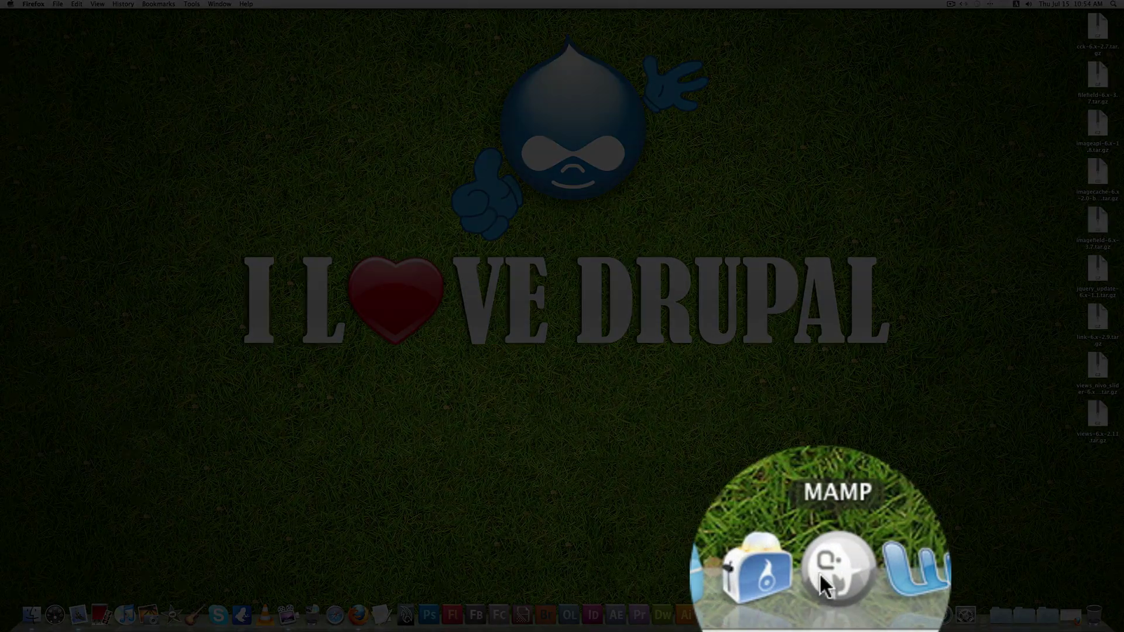
Launch MAMP to run the Apache and MySQL servers, and hide its window
click(825, 615)
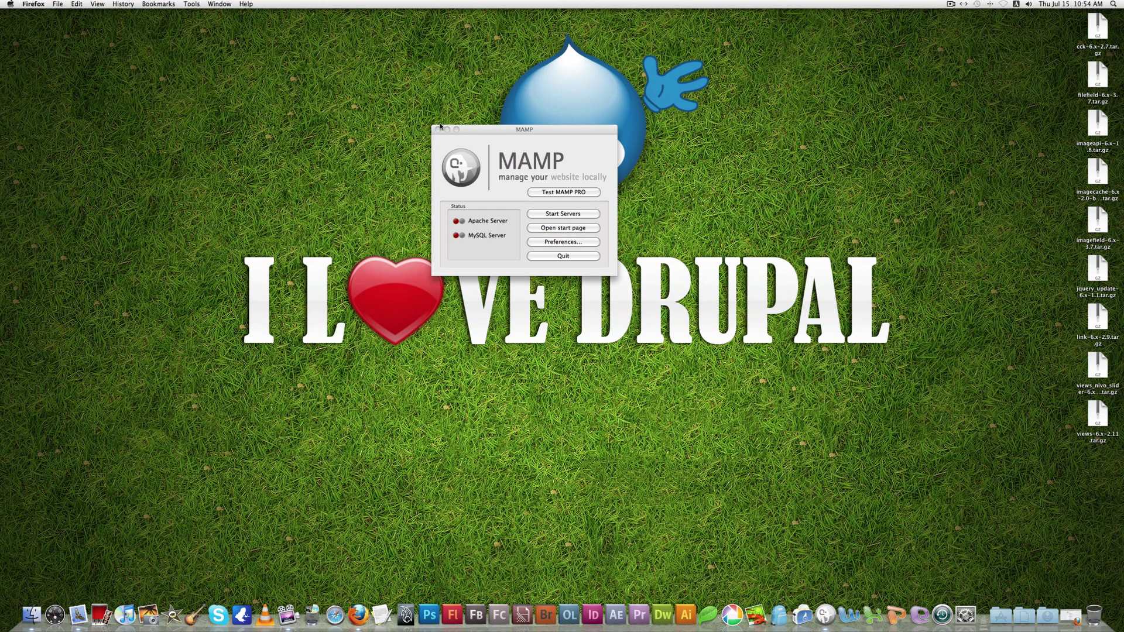
click(515, 134)
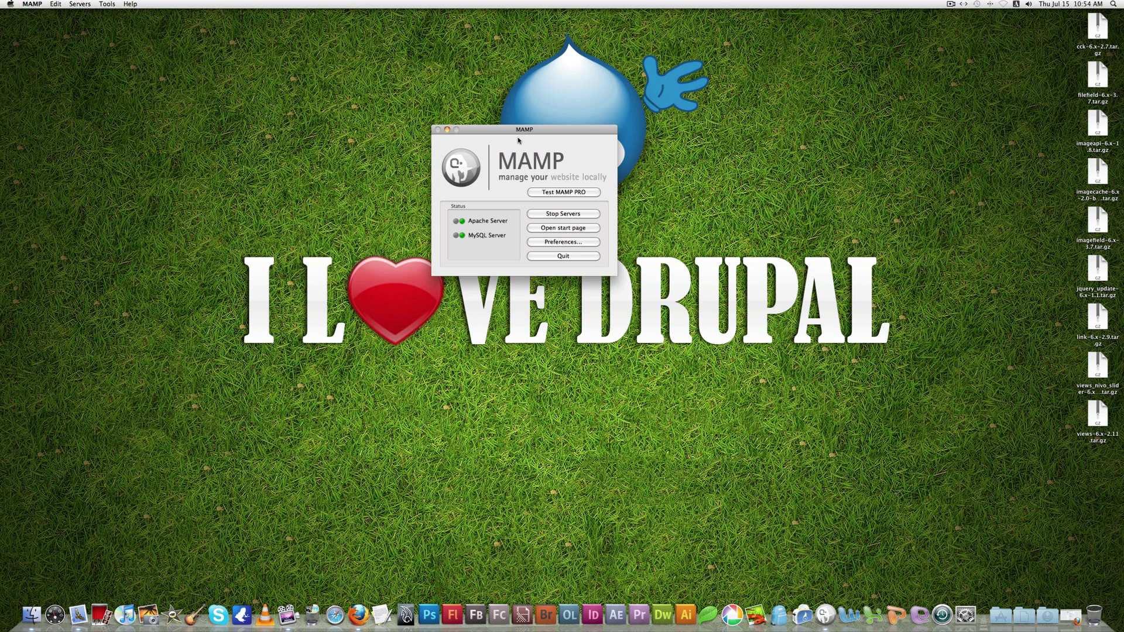
key(super+h)
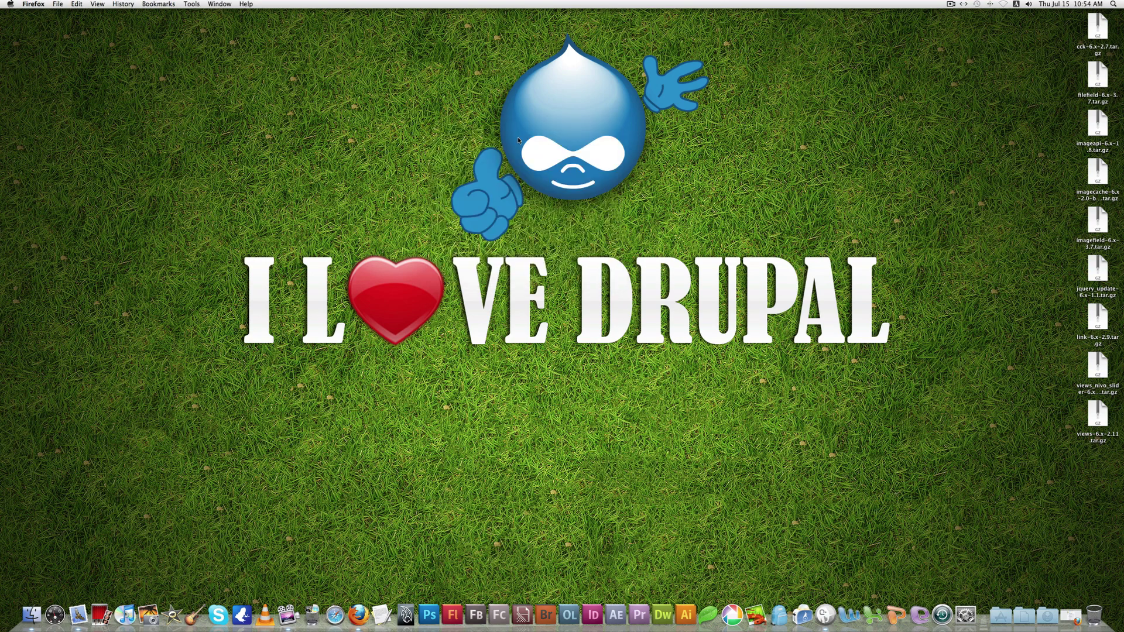
Open the Applications folder in Finder and browse to MAMP/htdocs/drupal/sites/all/modules
click(1006, 617)
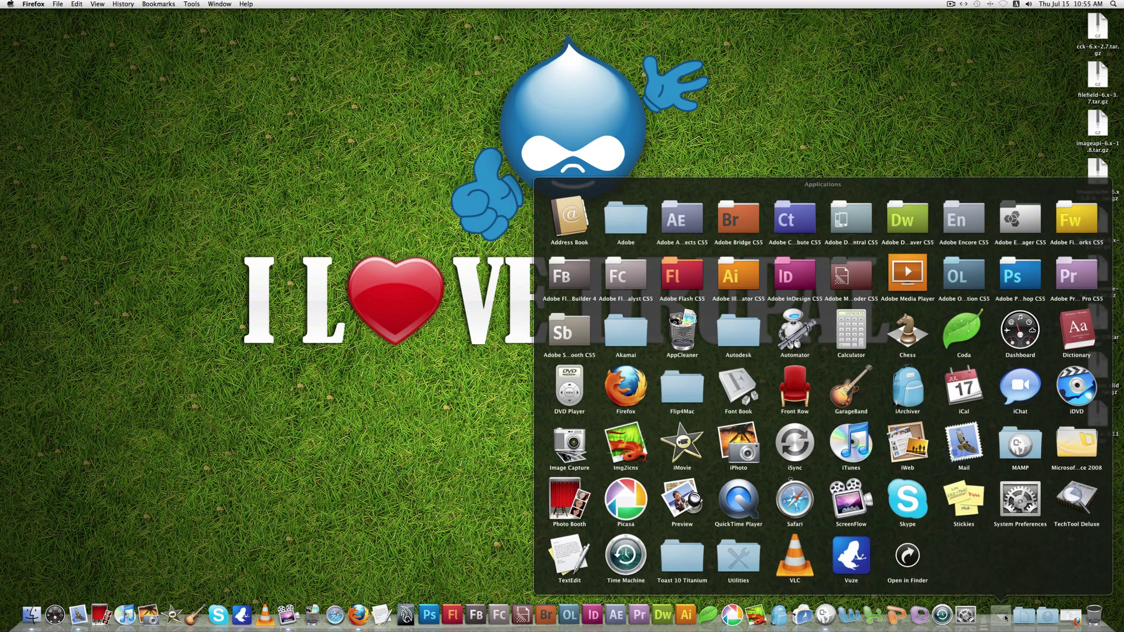
click(928, 566)
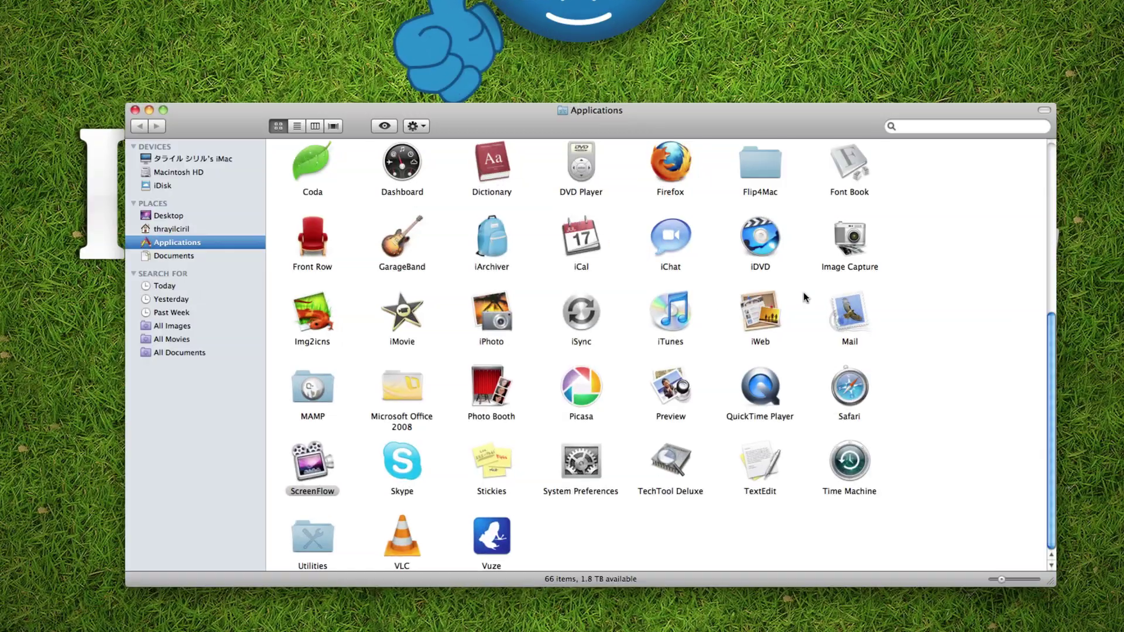
double_click(313, 388)
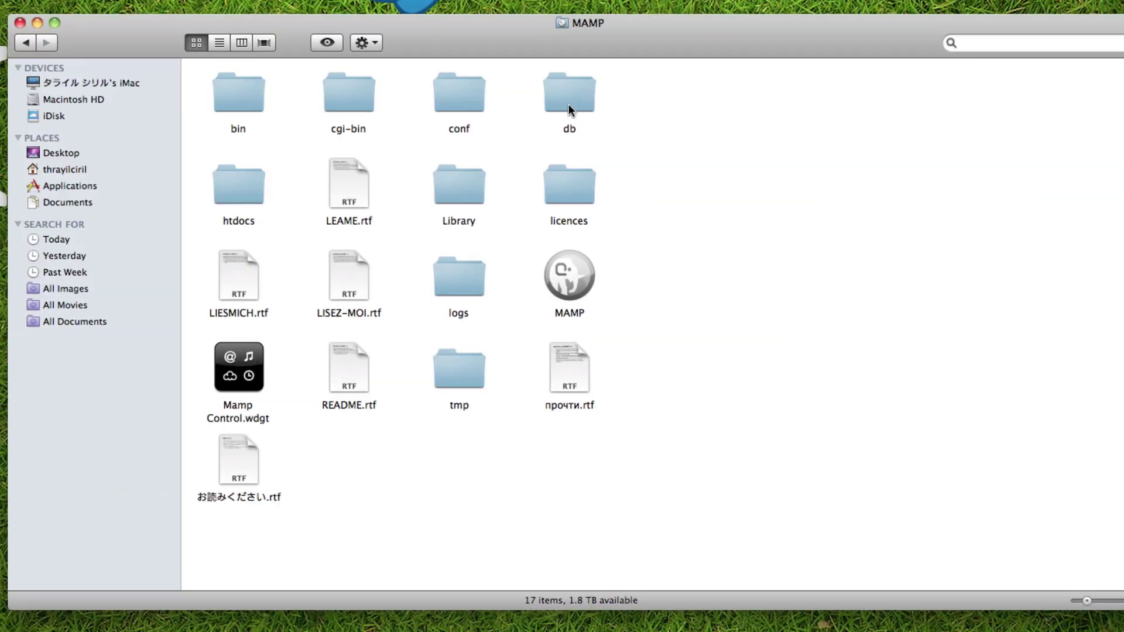
double_click(233, 193)
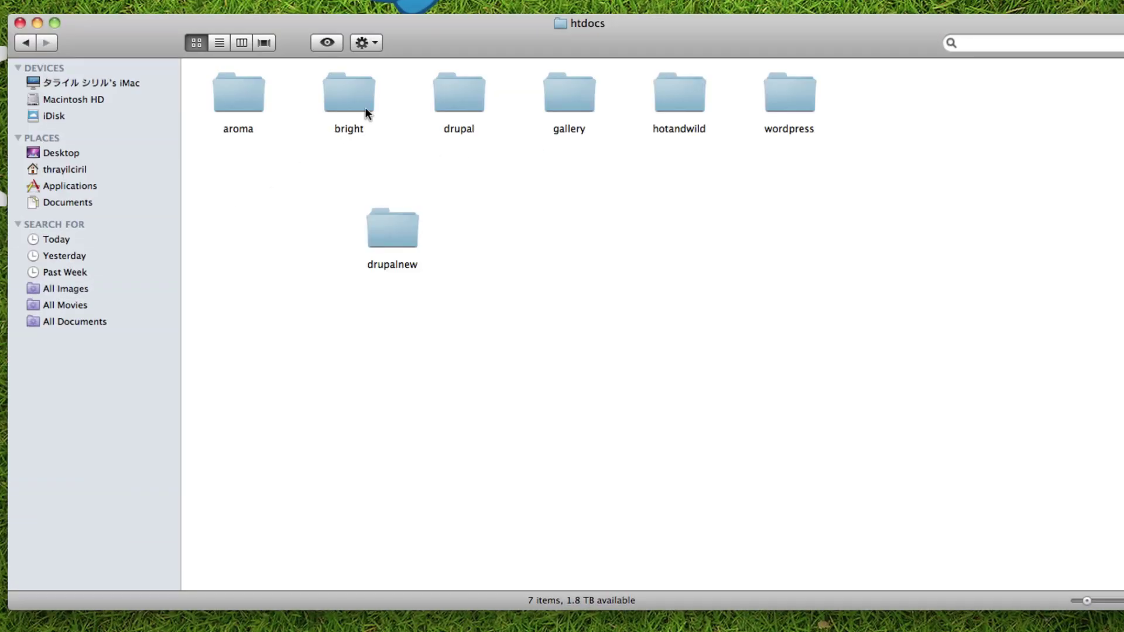
double_click(449, 98)
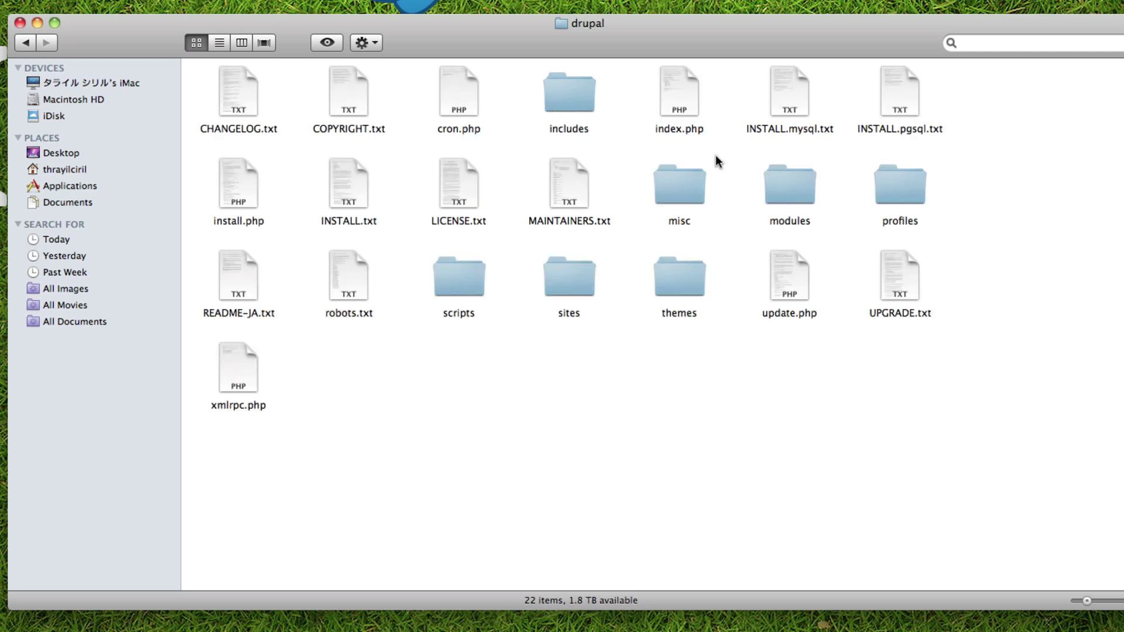
double_click(577, 276)
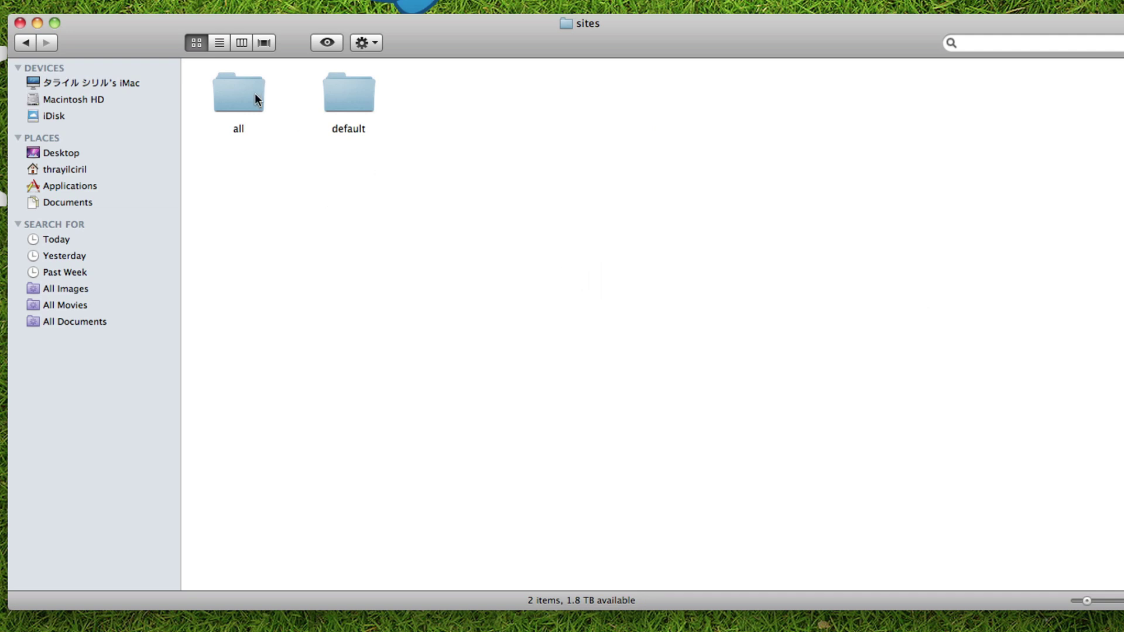
click(231, 86)
double_click(231, 82)
click(237, 91)
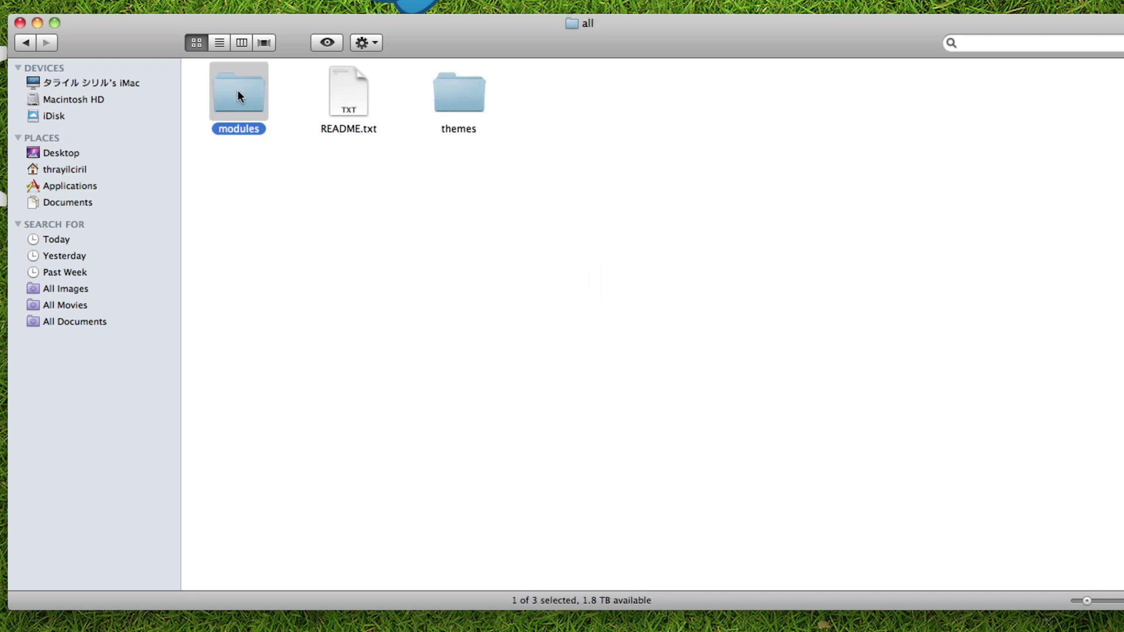
click(260, 144)
double_click(248, 99)
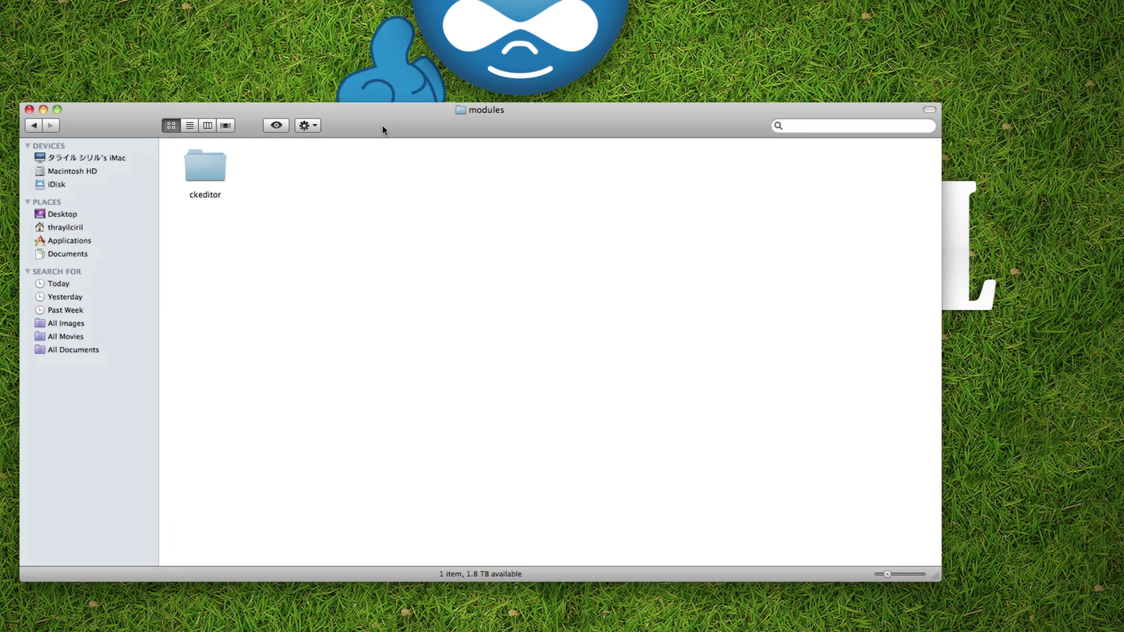
Reposition and enlarge the modules folder window, and move all nine downloaded module archives from the desktop into it
drag(399, 129, 400, 78)
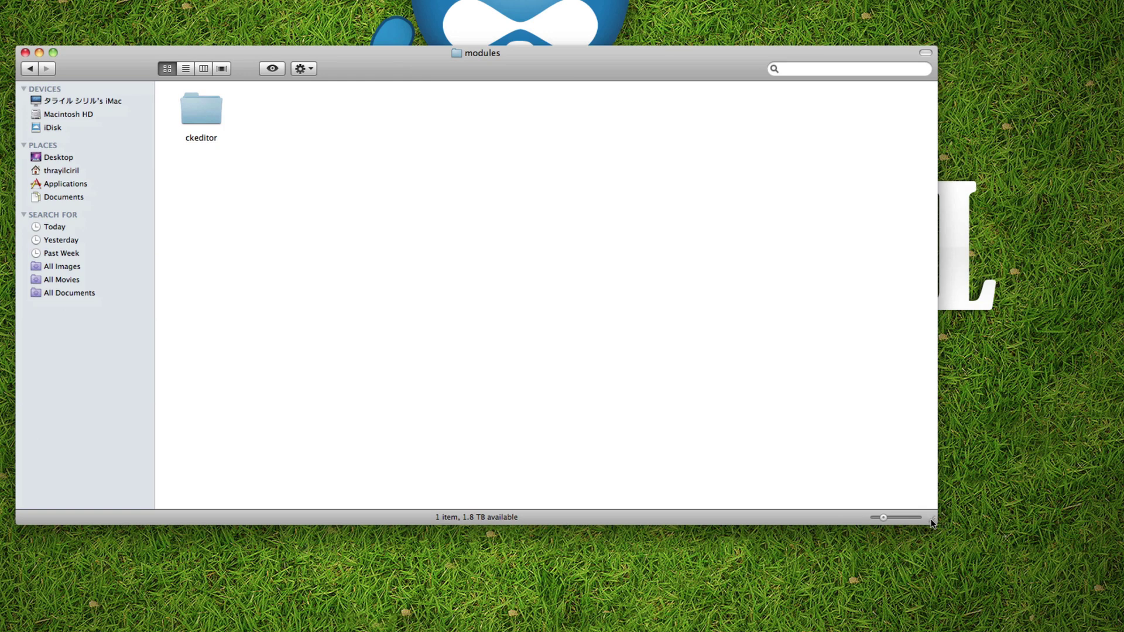
drag(931, 515, 1105, 579)
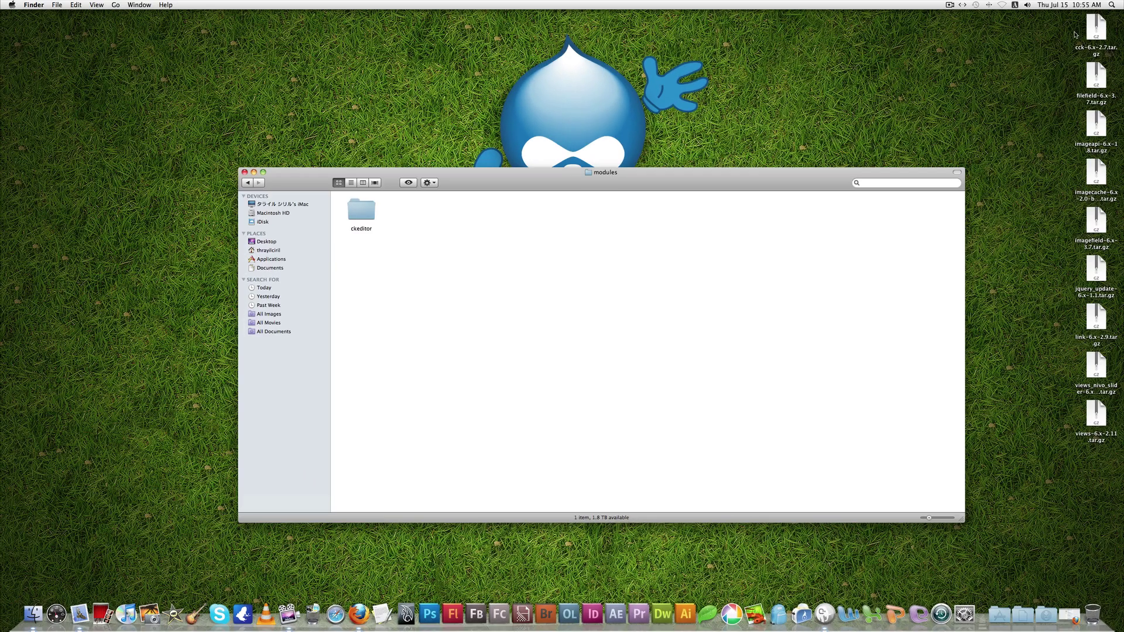
drag(1076, 35, 1105, 415)
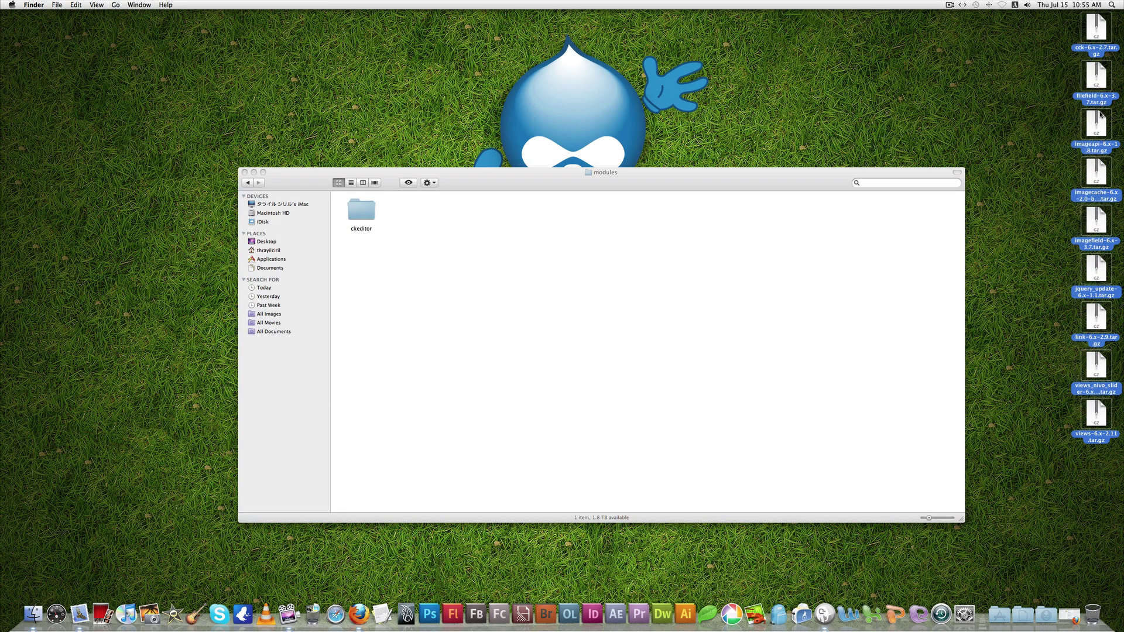
drag(1092, 76, 822, 249)
click(683, 266)
scroll(687, 266, up, 3)
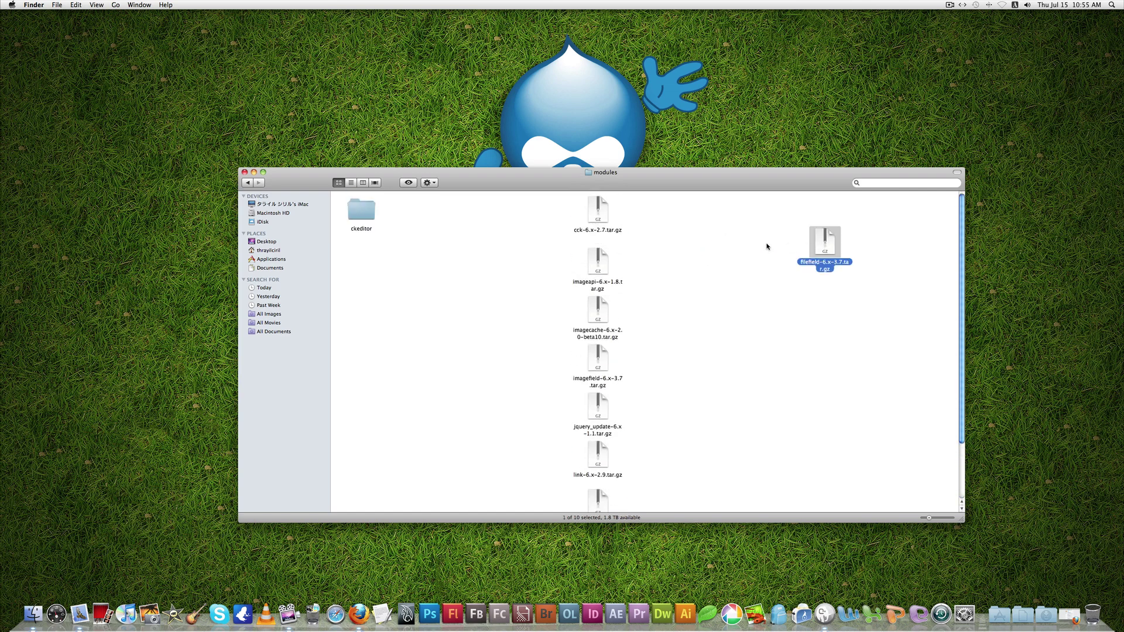
Extract the cck, filefield and imageapi archives in the modules folder, setting each archive aside from the extracted folders
double_click(598, 213)
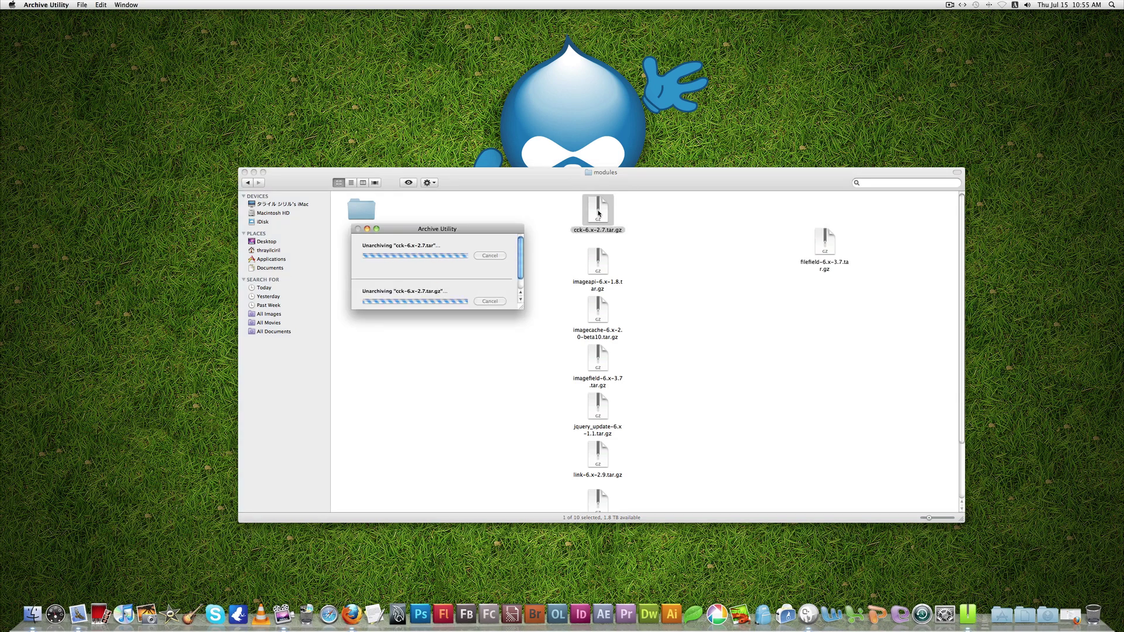
drag(598, 213, 890, 414)
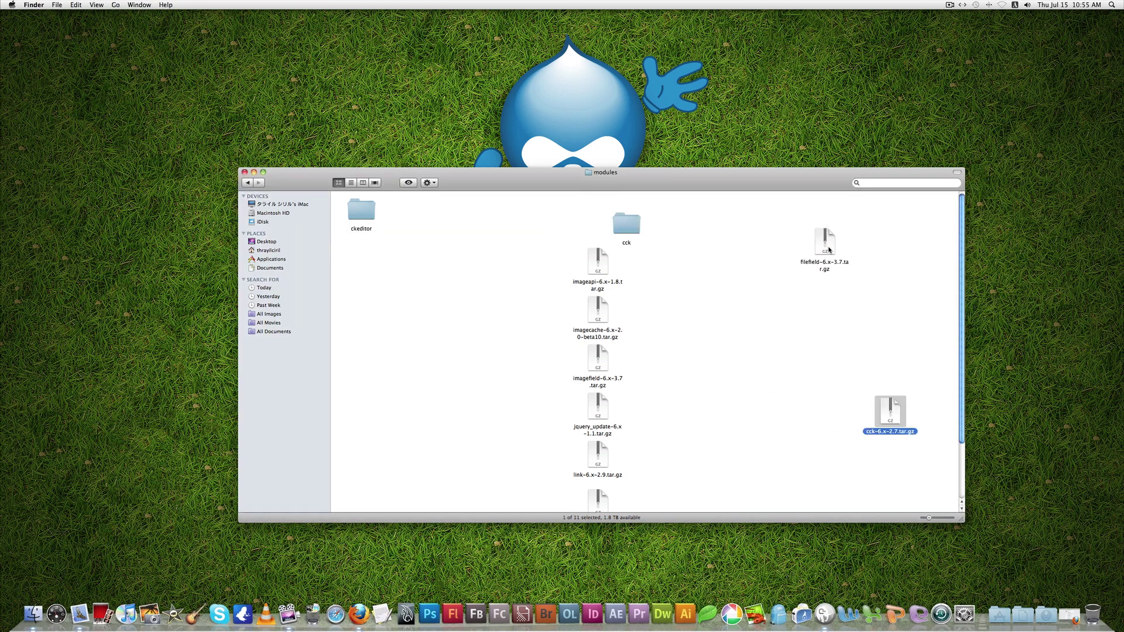
double_click(836, 261)
drag(837, 264, 911, 316)
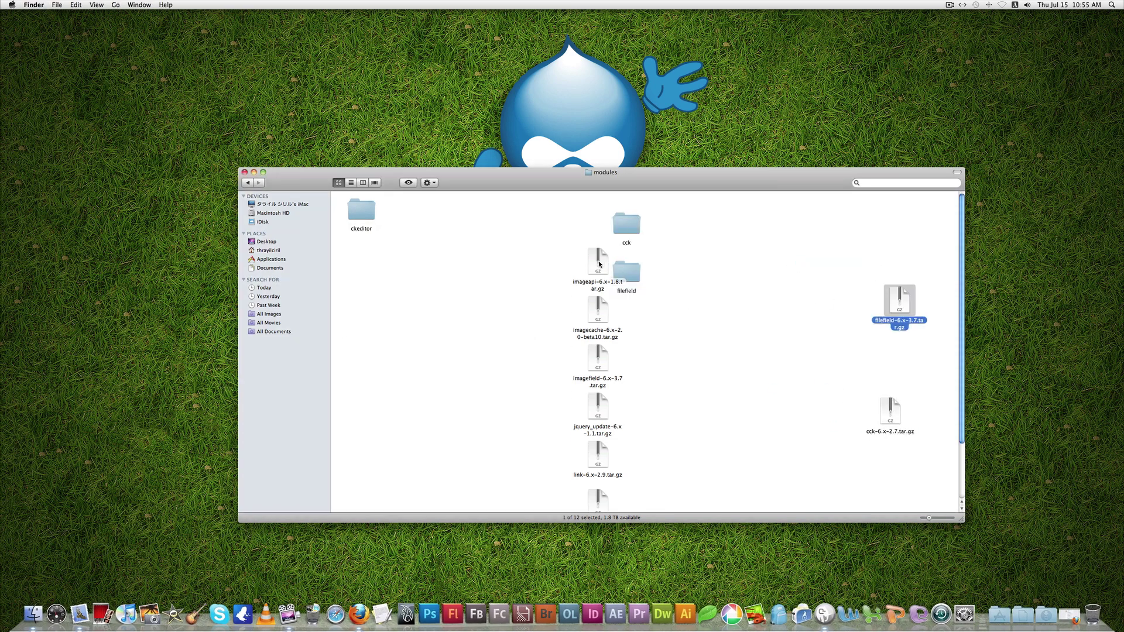
double_click(598, 260)
drag(598, 260, 834, 361)
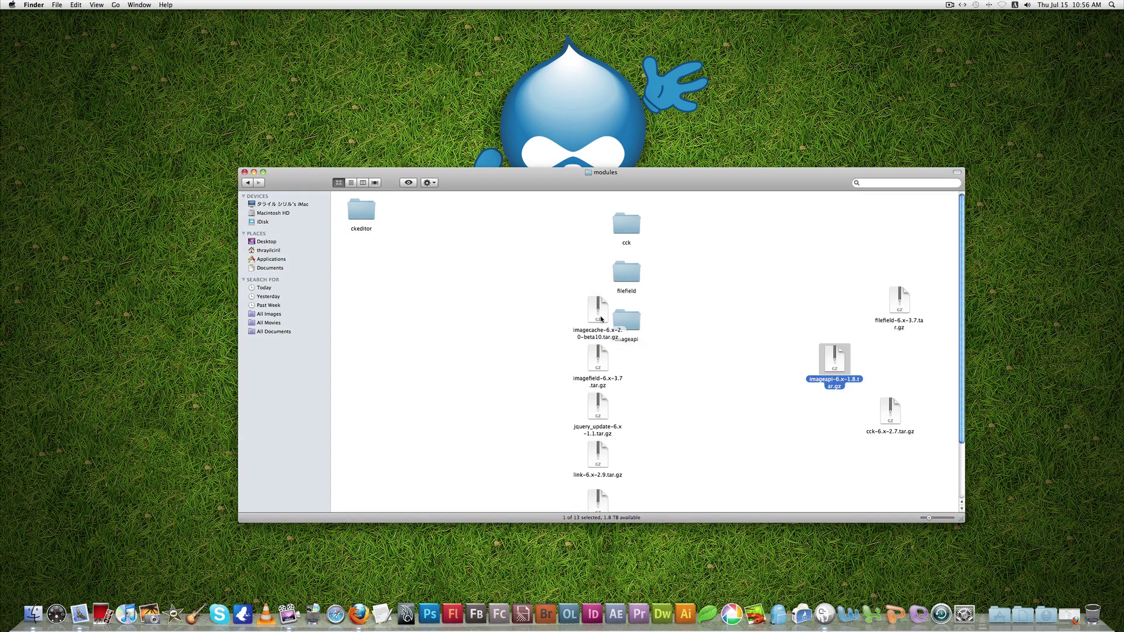
Extract the imagecache, imagefield and jquery_update archives in the modules folder, setting each archive aside from the extracted folders
double_click(598, 309)
drag(598, 309, 871, 336)
double_click(598, 357)
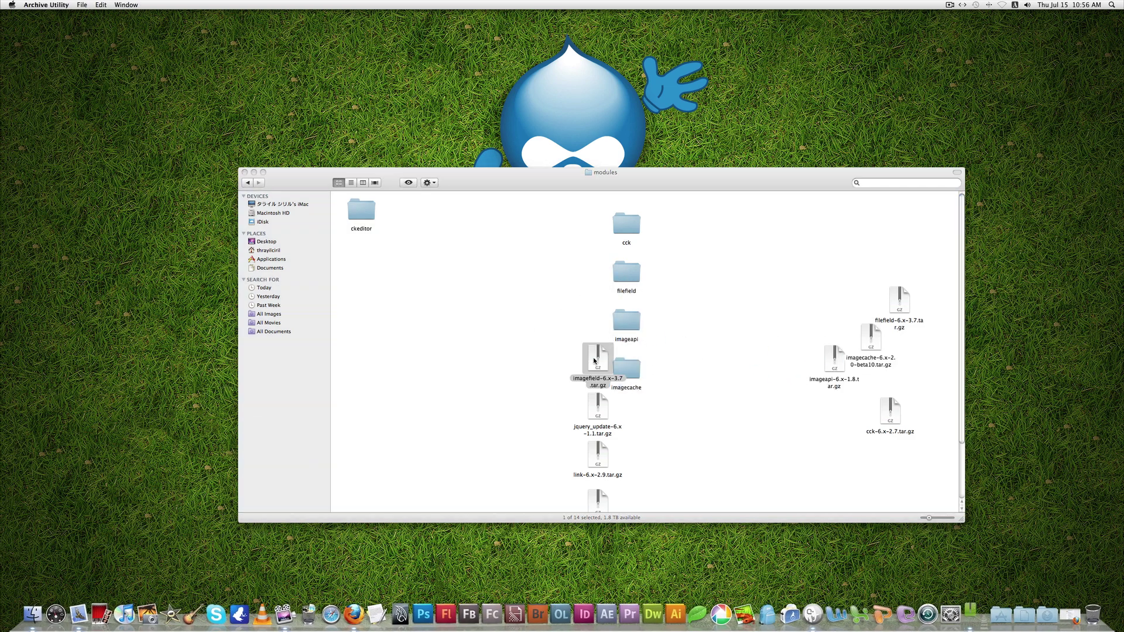
scroll(700, 371, down, 2)
drag(597, 320, 836, 404)
double_click(595, 368)
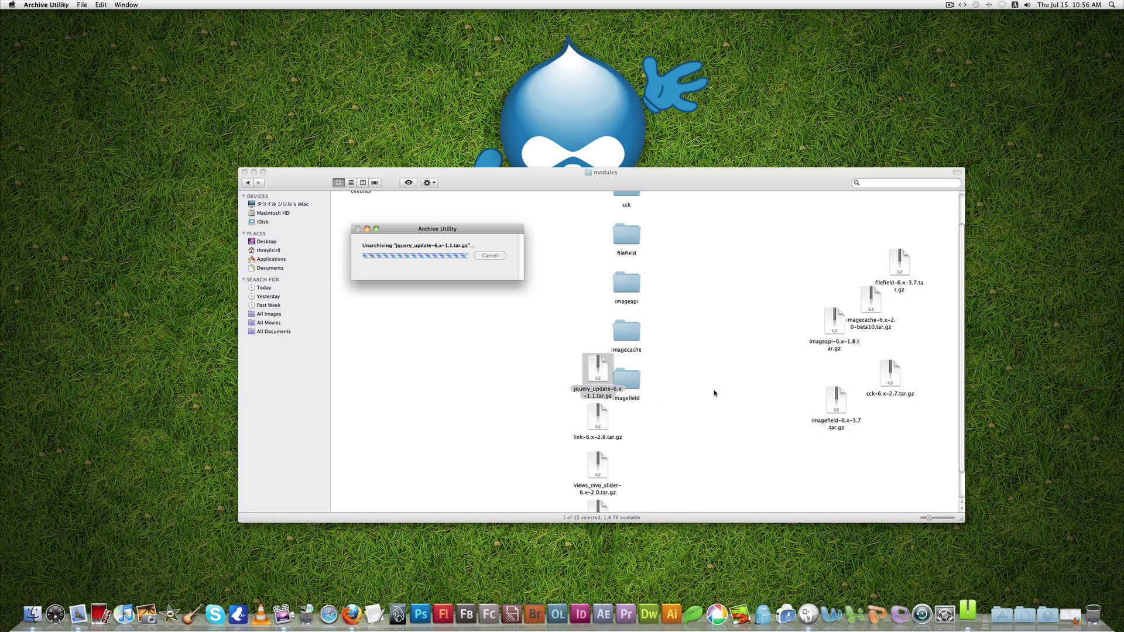
scroll(726, 394, down, 2)
drag(598, 350, 854, 440)
Extract the link, views_nivo_slider and views archives in the modules folder, setting each archive beside the other extracted archives
double_click(598, 390)
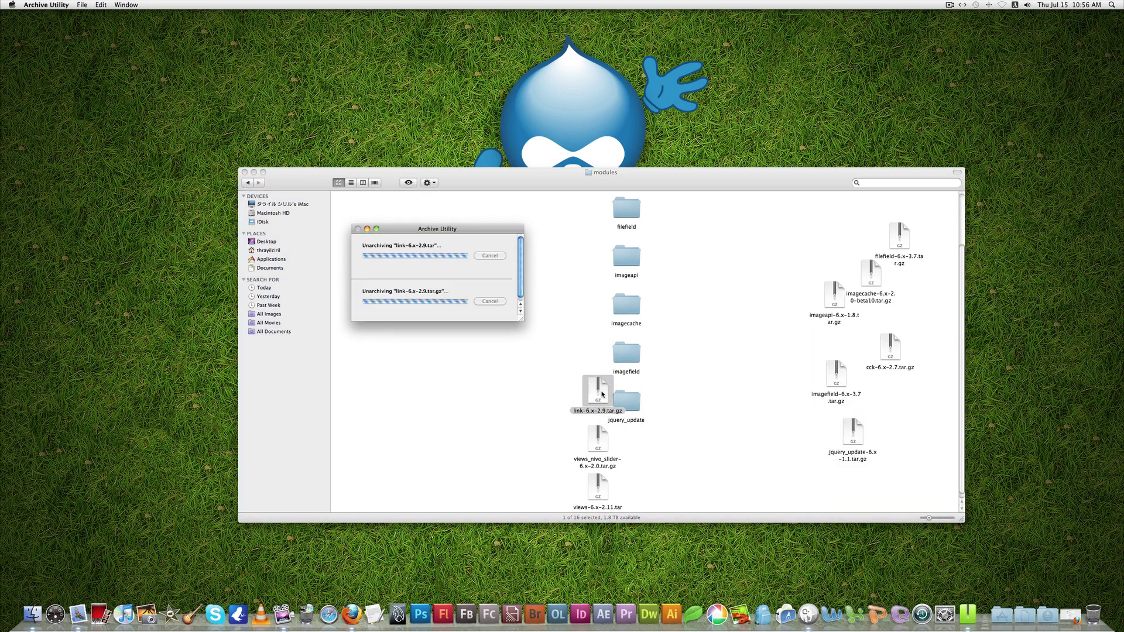
scroll(644, 380, down, 1)
drag(598, 384, 868, 432)
double_click(603, 437)
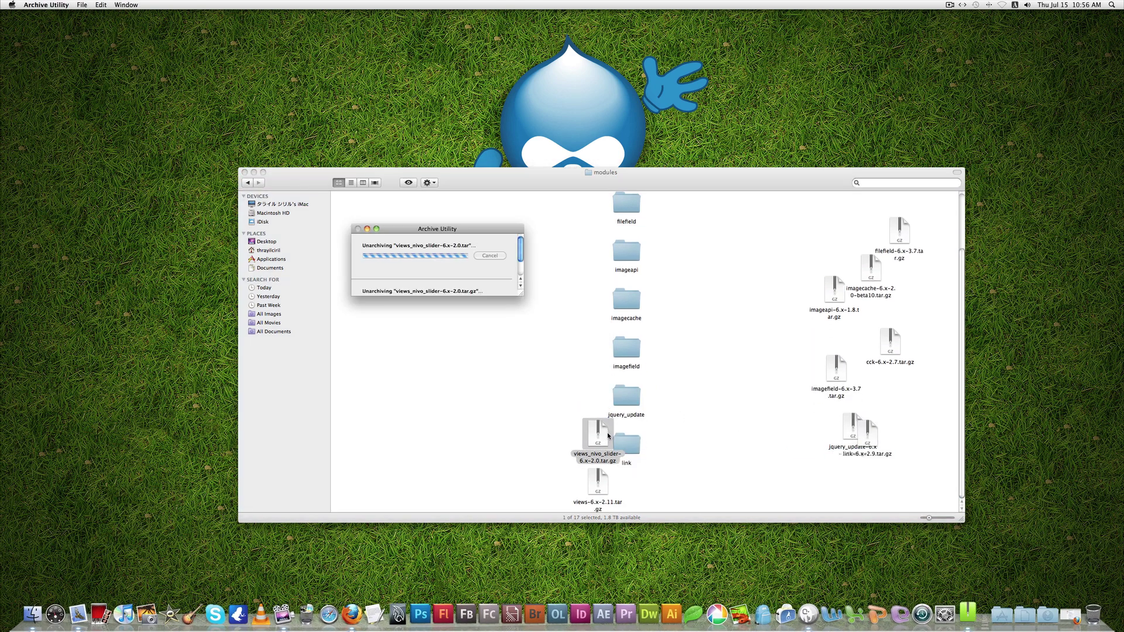
scroll(603, 434, down, 1)
drag(603, 434, 807, 426)
double_click(598, 485)
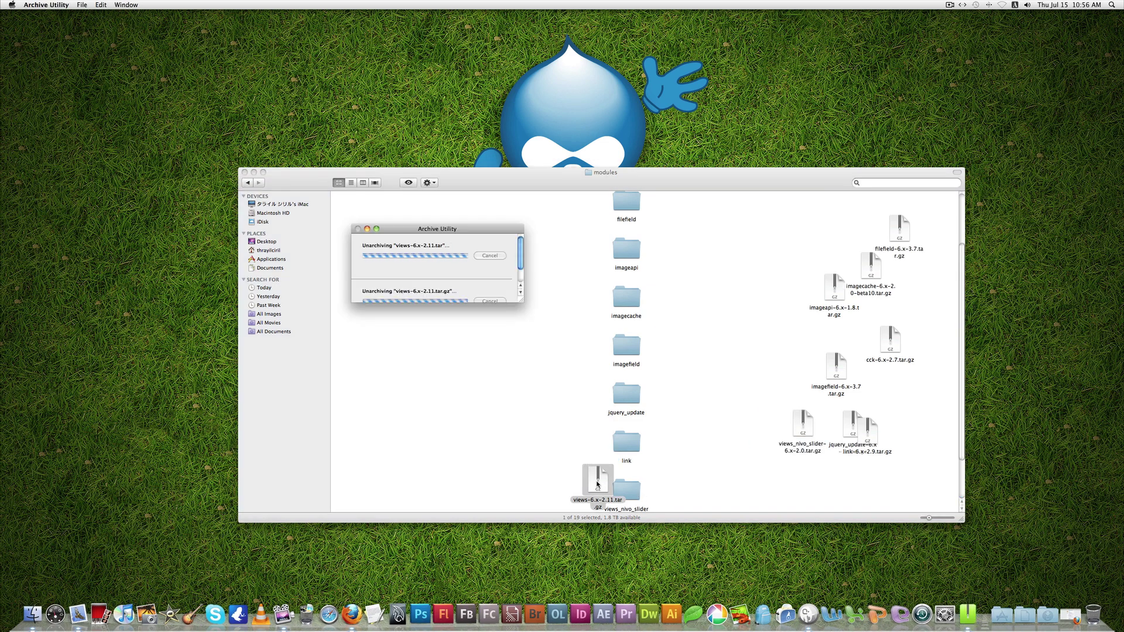
scroll(597, 469, down, 3)
drag(598, 439, 836, 436)
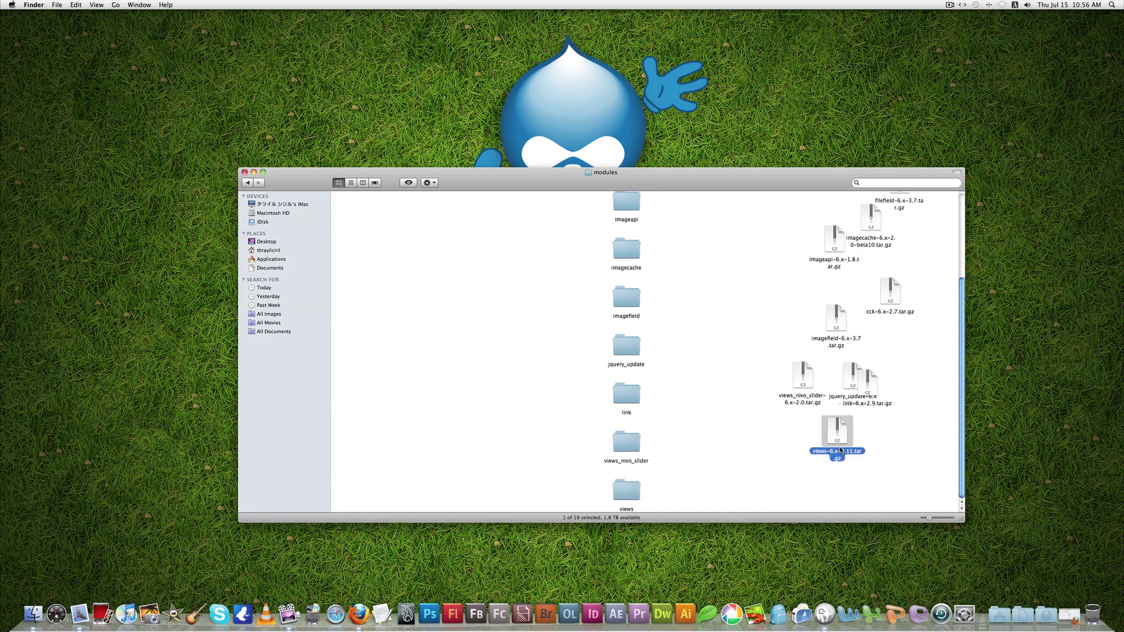
Select all nine .tar.gz archives set aside in the modules folder and move them to the Trash
scroll(755, 252, up, 5)
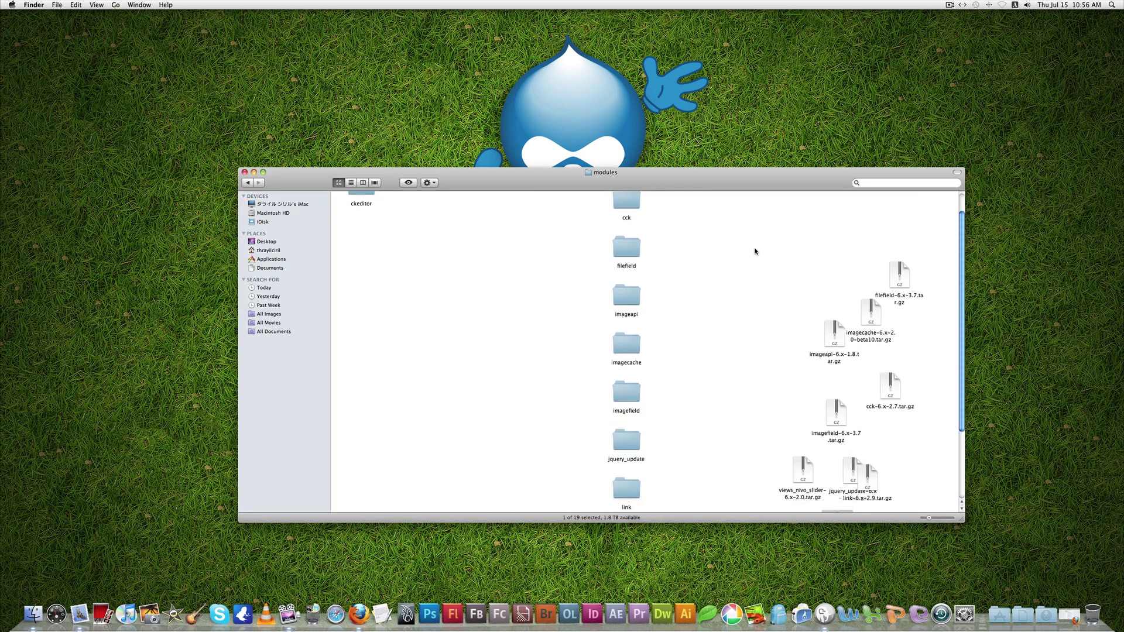
drag(747, 227, 885, 443)
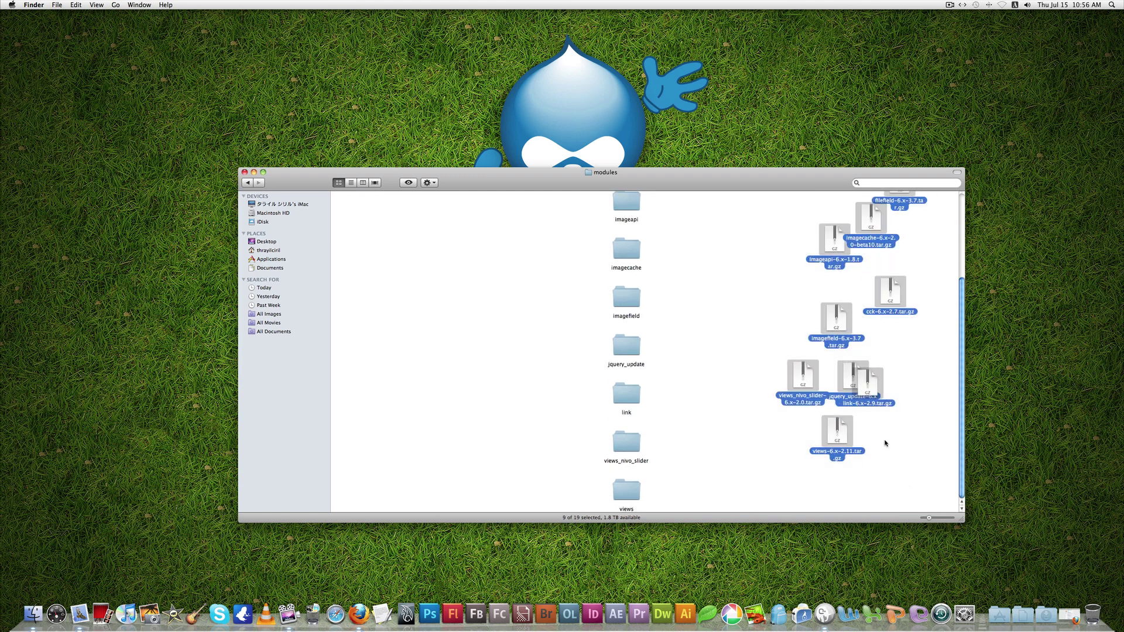
right_click(846, 379)
click(859, 403)
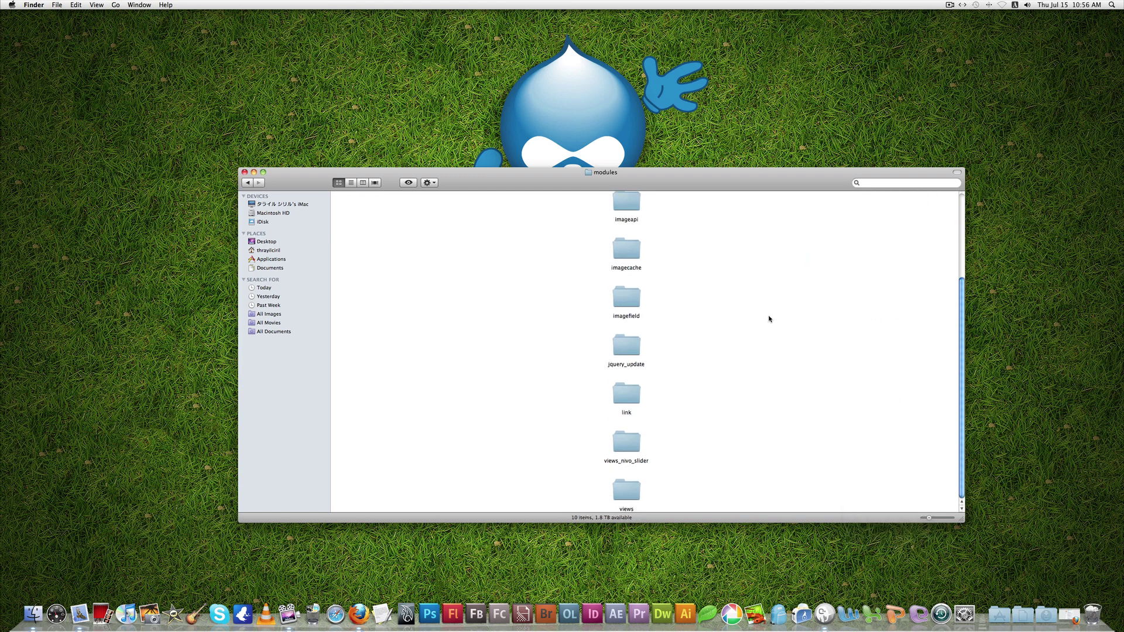
Arrange the extracted module folders by name
right_click(811, 353)
mouse_move(848, 415)
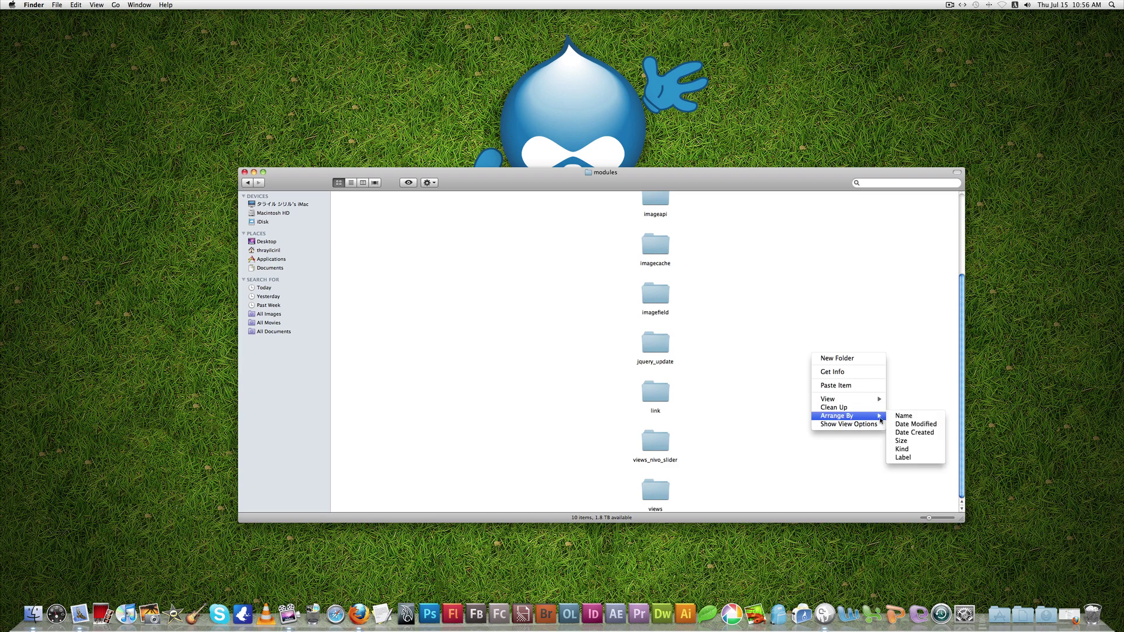
click(902, 416)
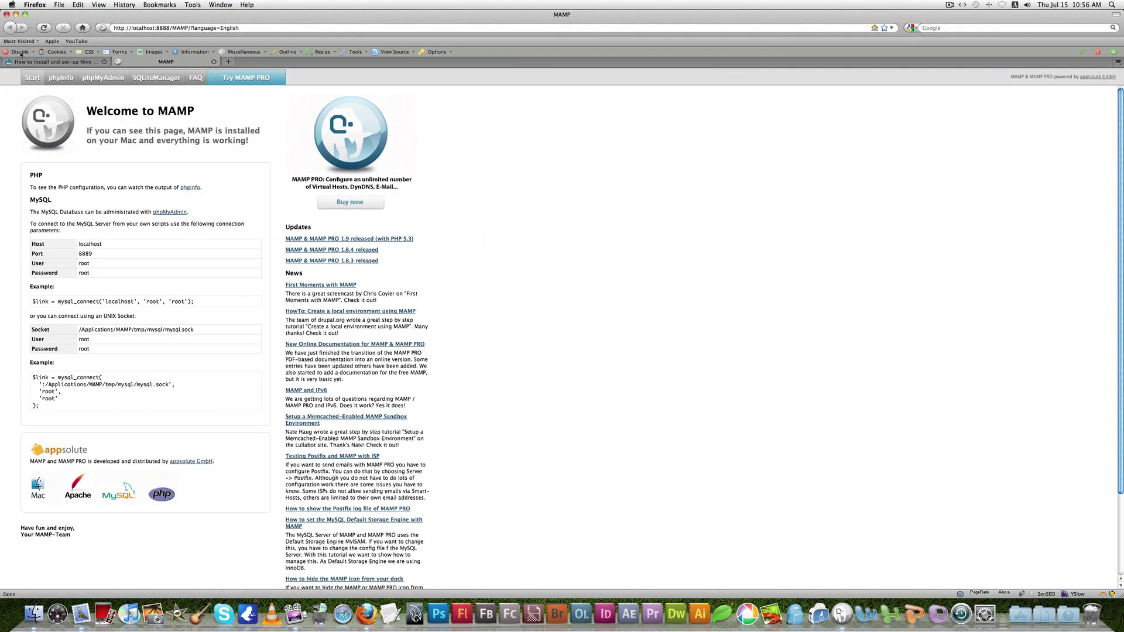
Switch to Firefox, open the local Drupal site at localhost:8888/drupal/ and log in with the administrator's username and password
drag(259, 29, 193, 28)
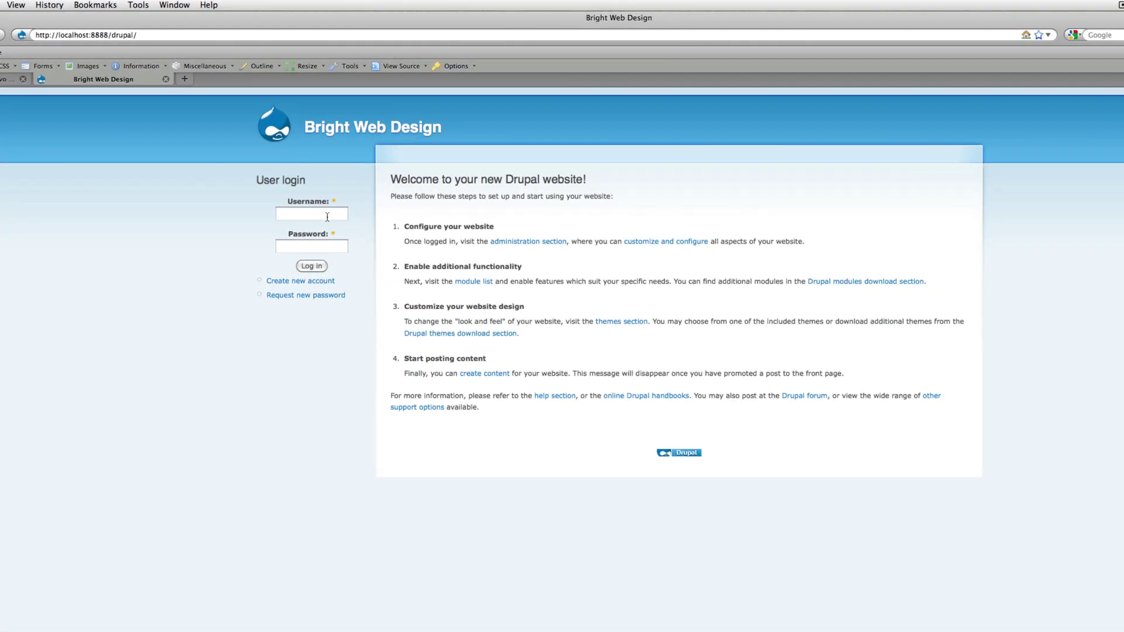
click(327, 216)
text(ciril)
key(Tab)
key(Return)
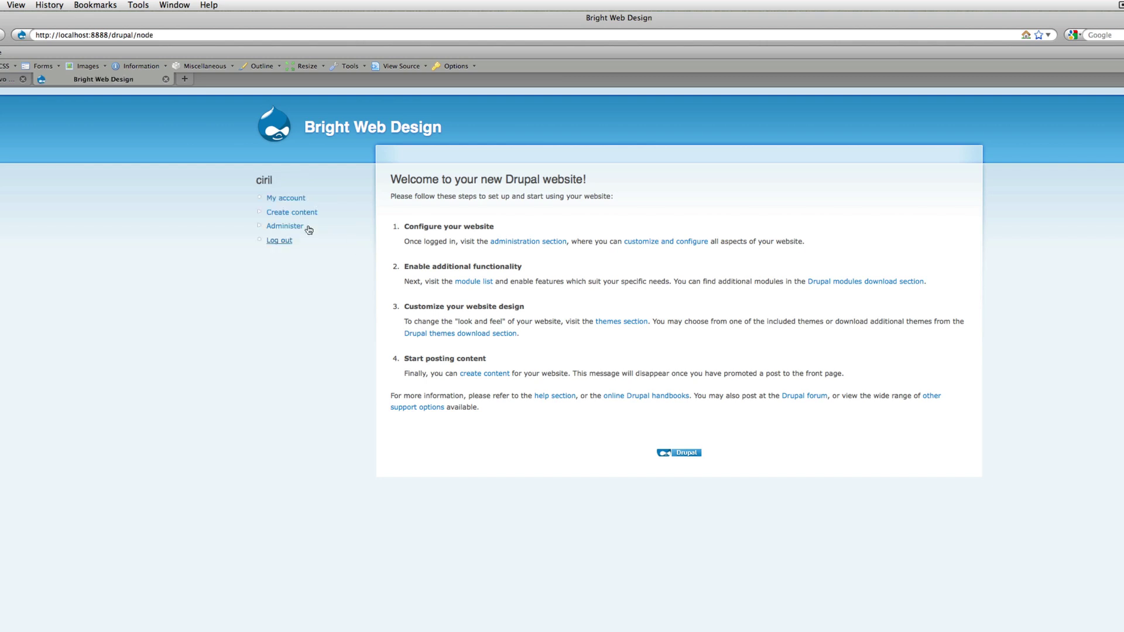
Open the site's Modules administration page and look over the full module list
click(283, 228)
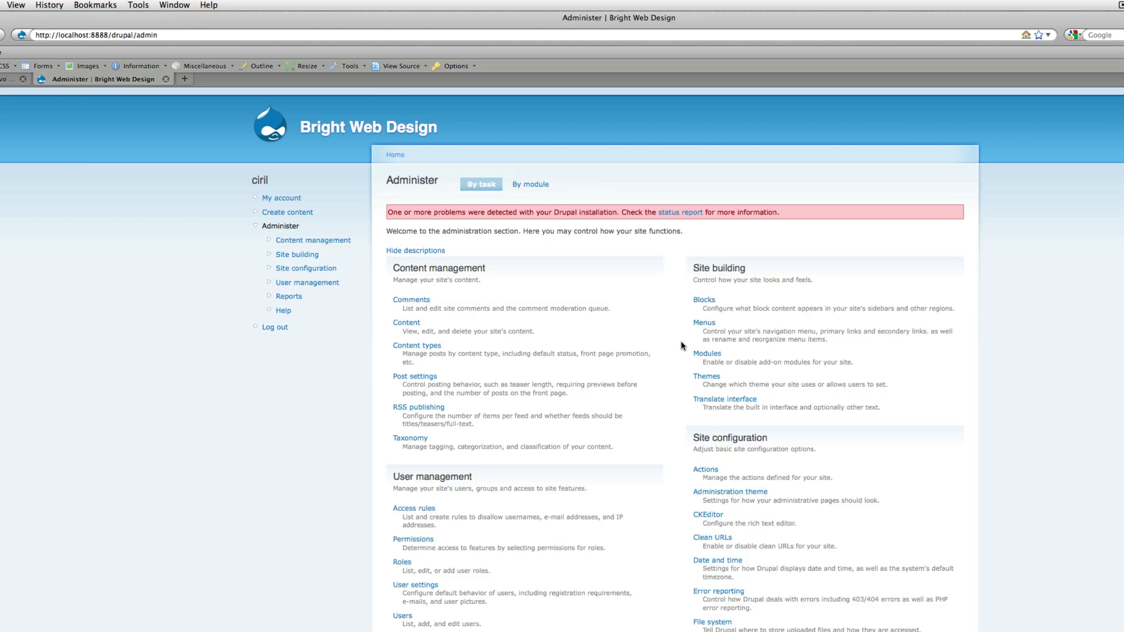
click(712, 355)
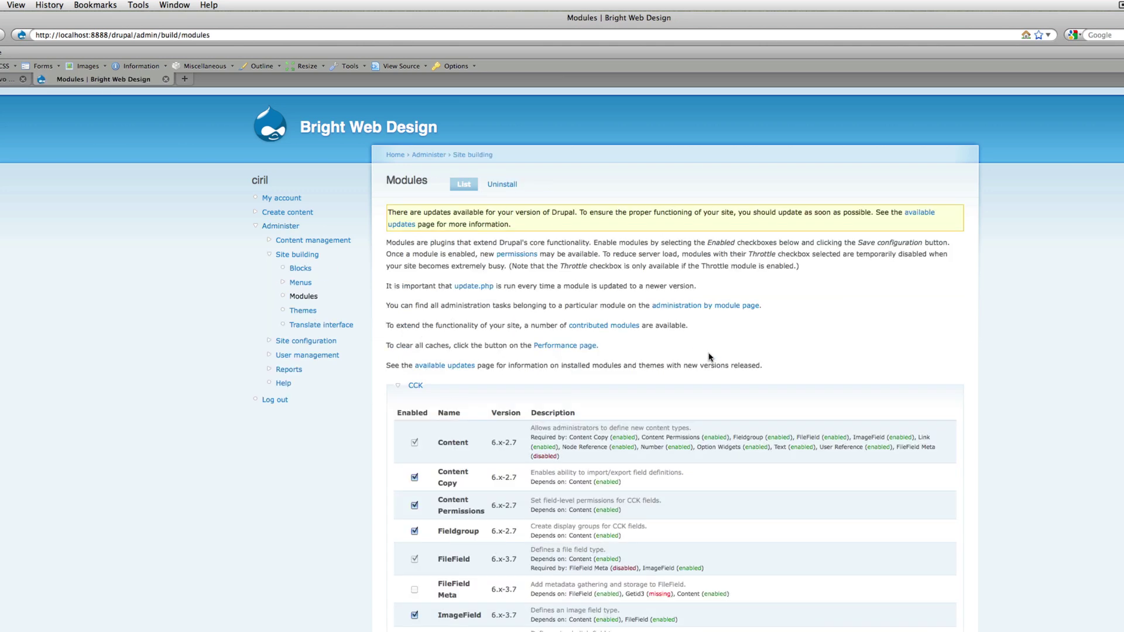
scroll(710, 357, down, 20)
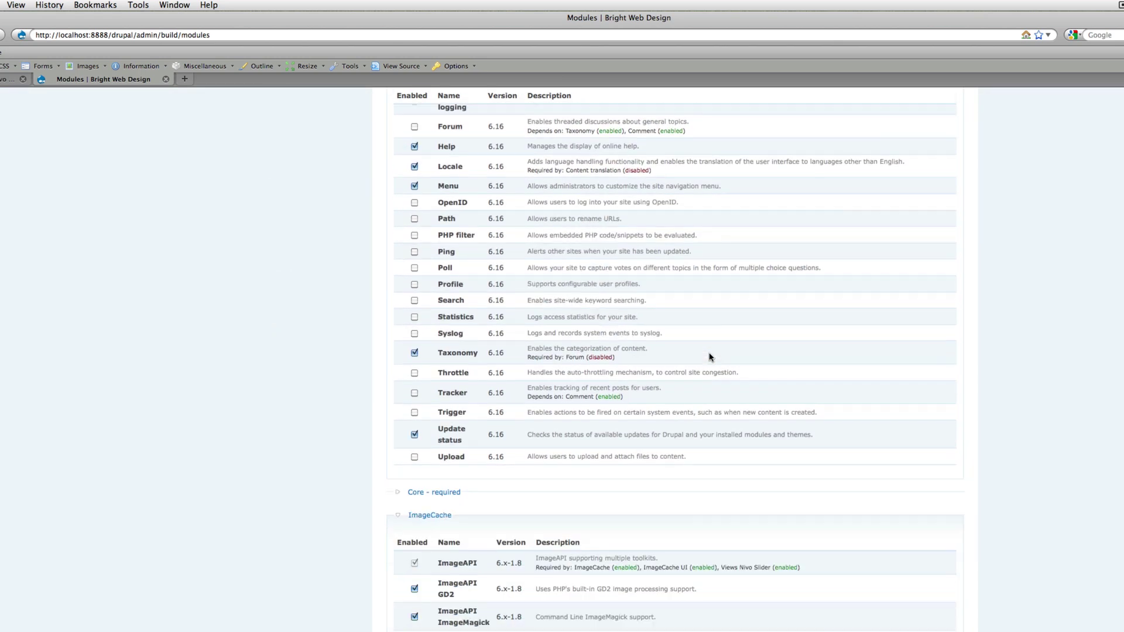
scroll(709, 357, down, 7)
scroll(710, 357, up, 20)
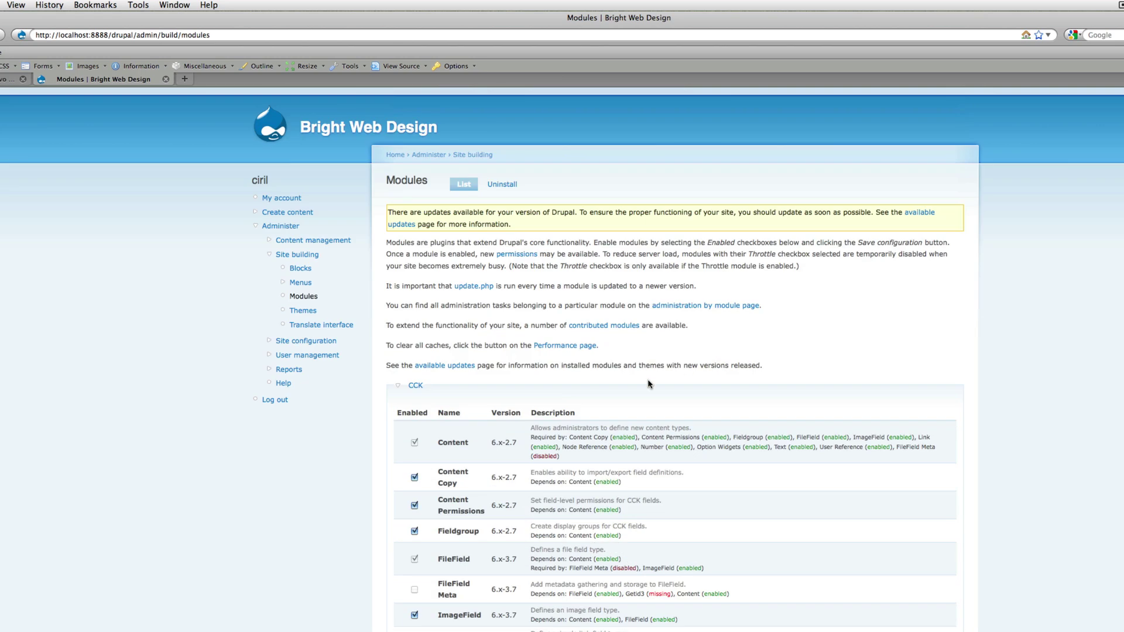
Examine the CCK module group, checking which modules are enabled and what each one depends on
scroll(585, 384, down, 2)
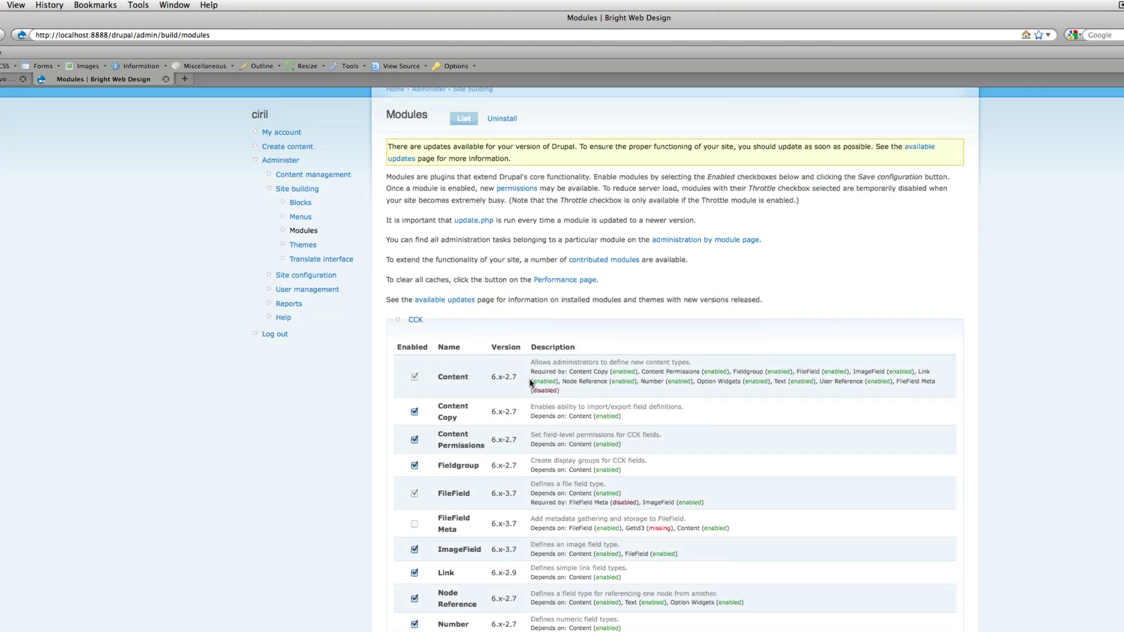
scroll(532, 384, down, 3)
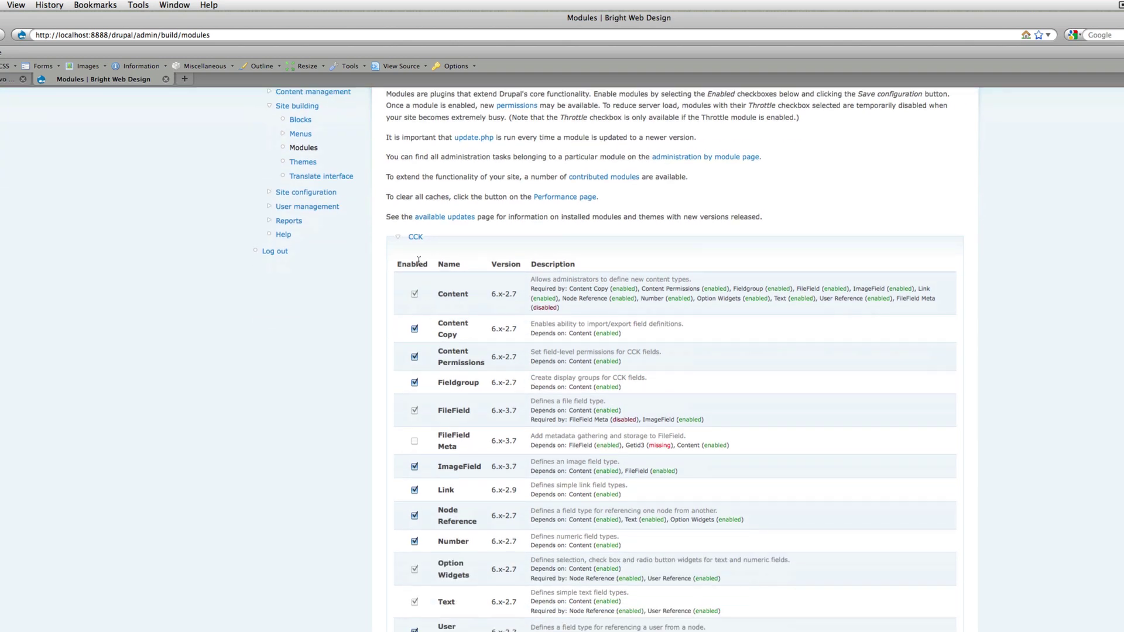
scroll(421, 279, down, 3)
scroll(419, 282, down, 3)
scroll(417, 293, up, 8)
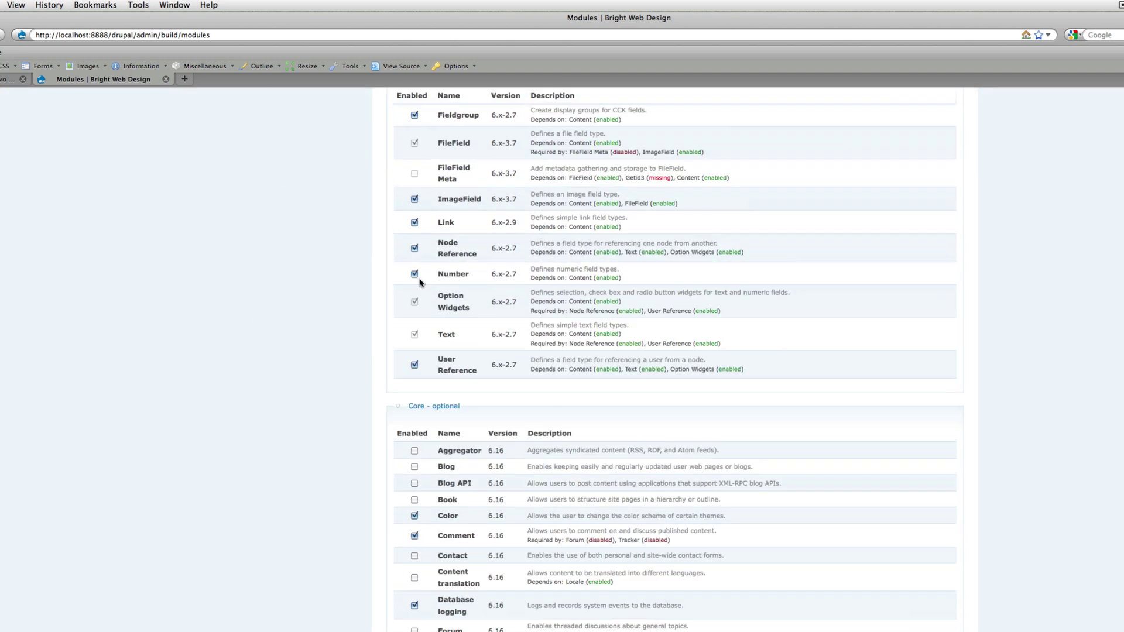
scroll(460, 304, down, 2)
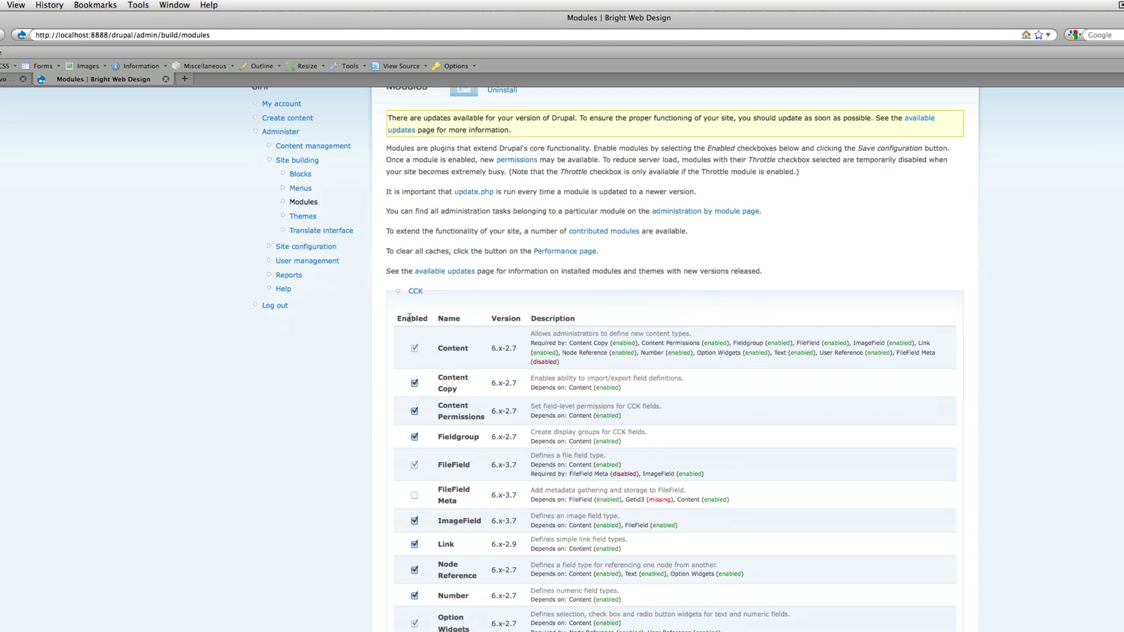
scroll(448, 352, down, 2)
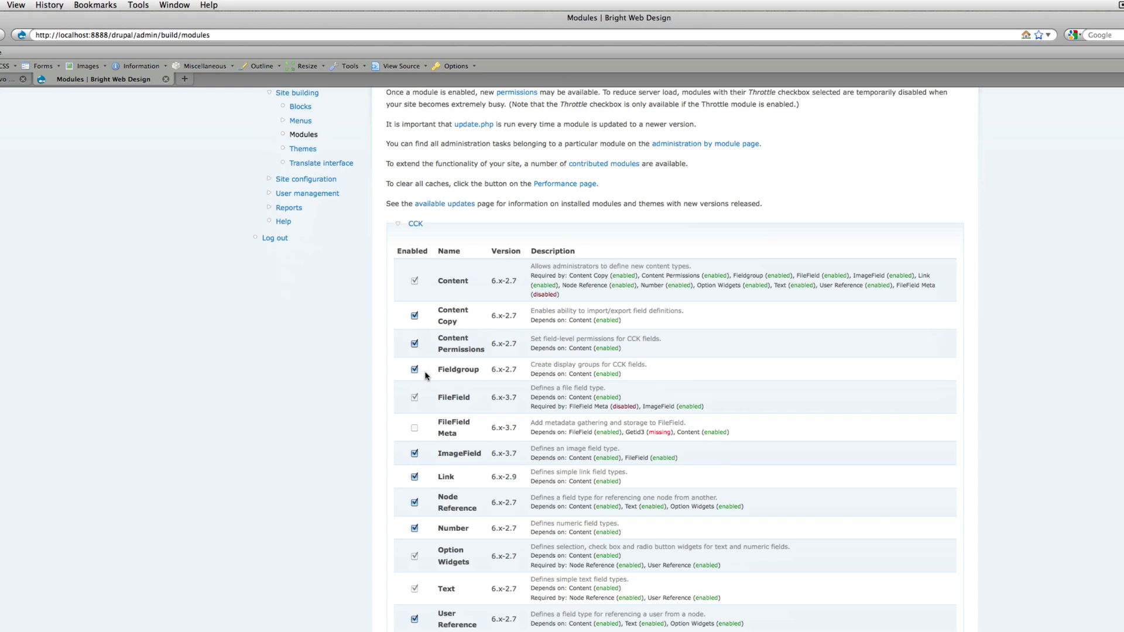
scroll(511, 411, down, 4)
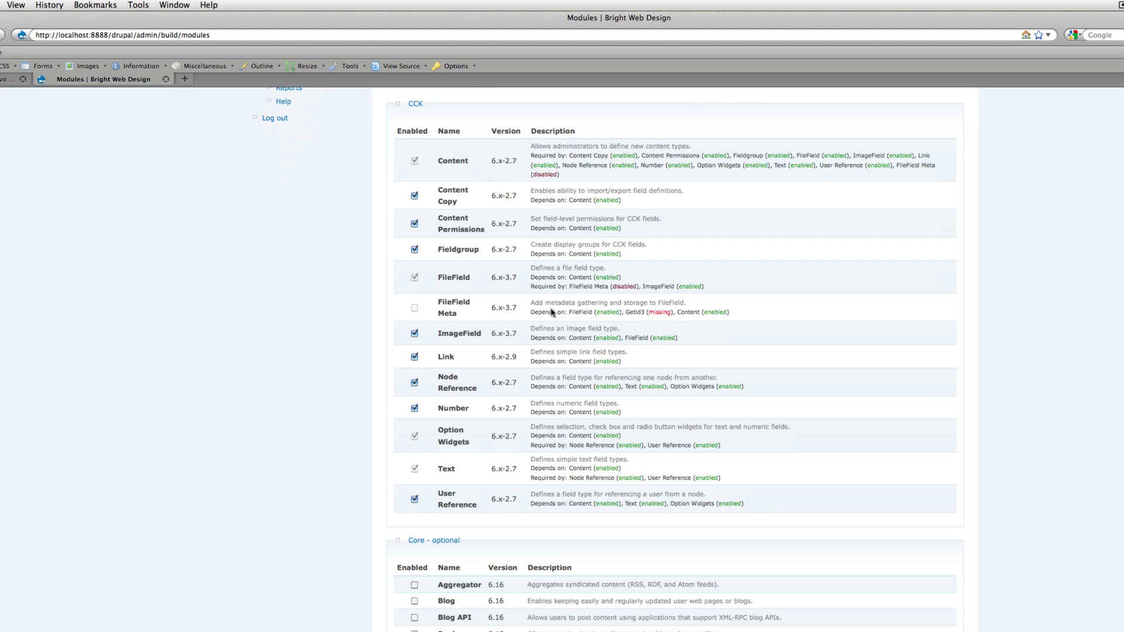
scroll(589, 333, up, 5)
scroll(589, 333, down, 4)
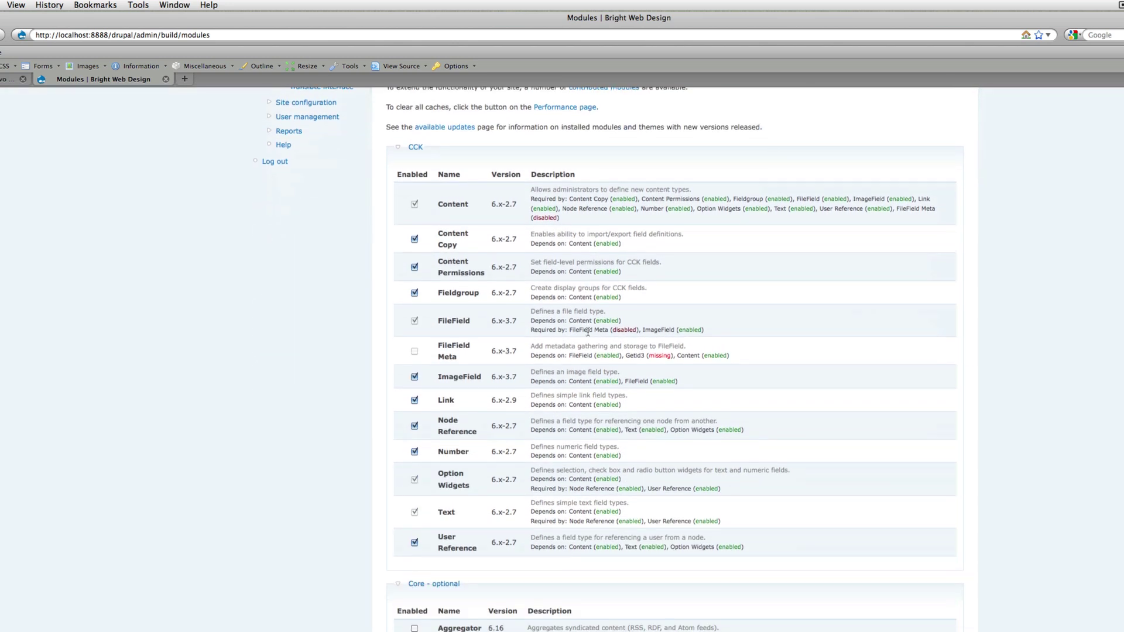
scroll(587, 332, down, 1)
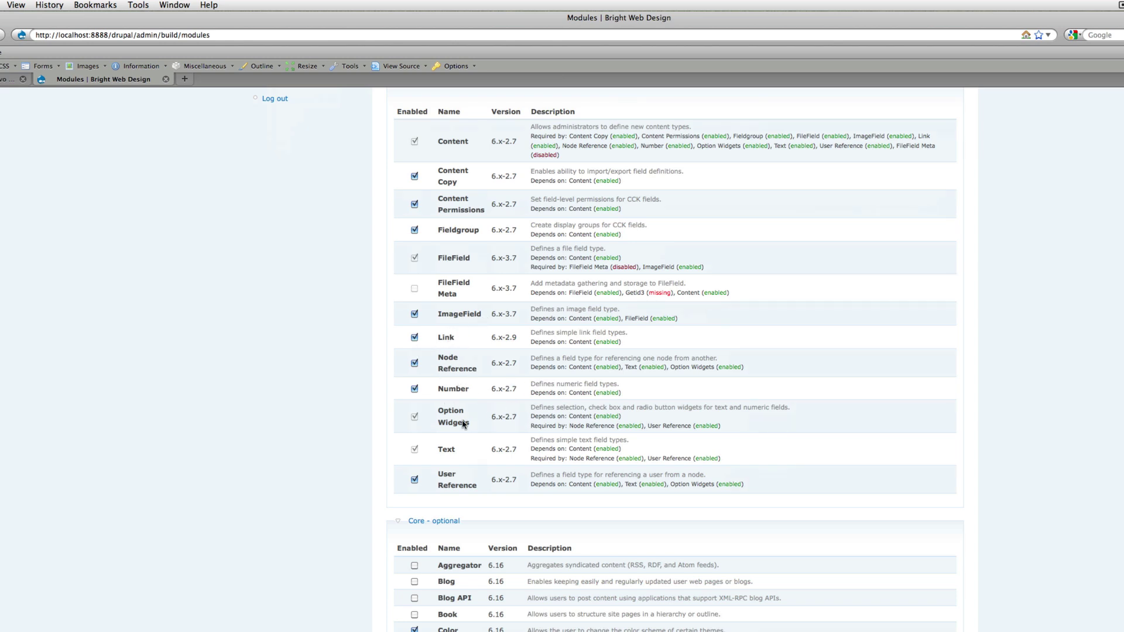
scroll(462, 424, down, 1)
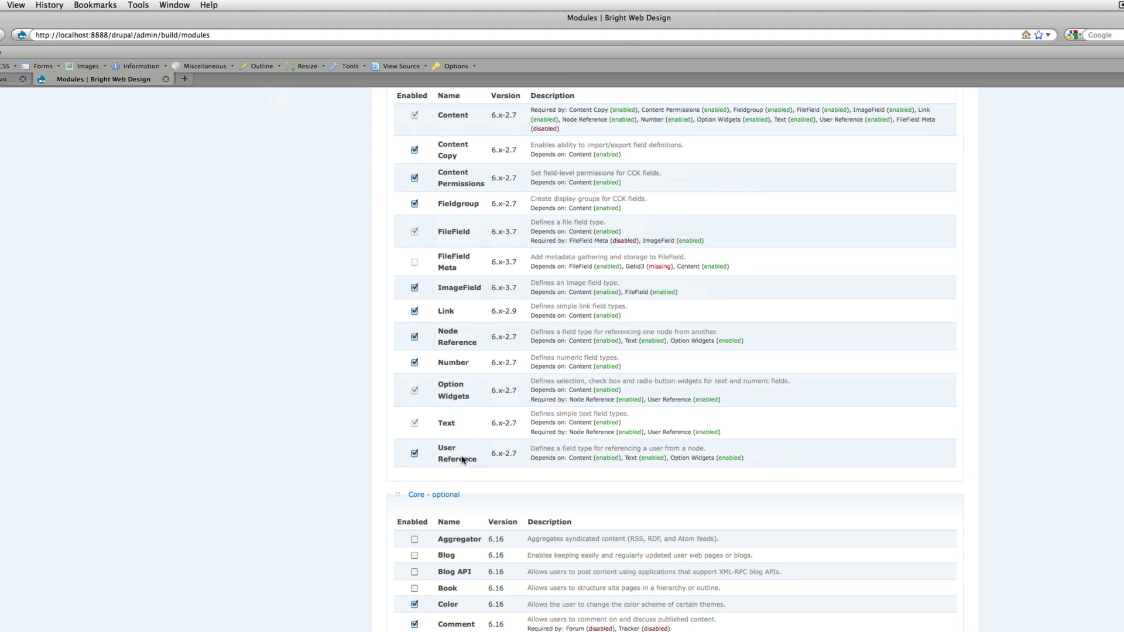
scroll(464, 459, down, 1)
scroll(480, 459, up, 5)
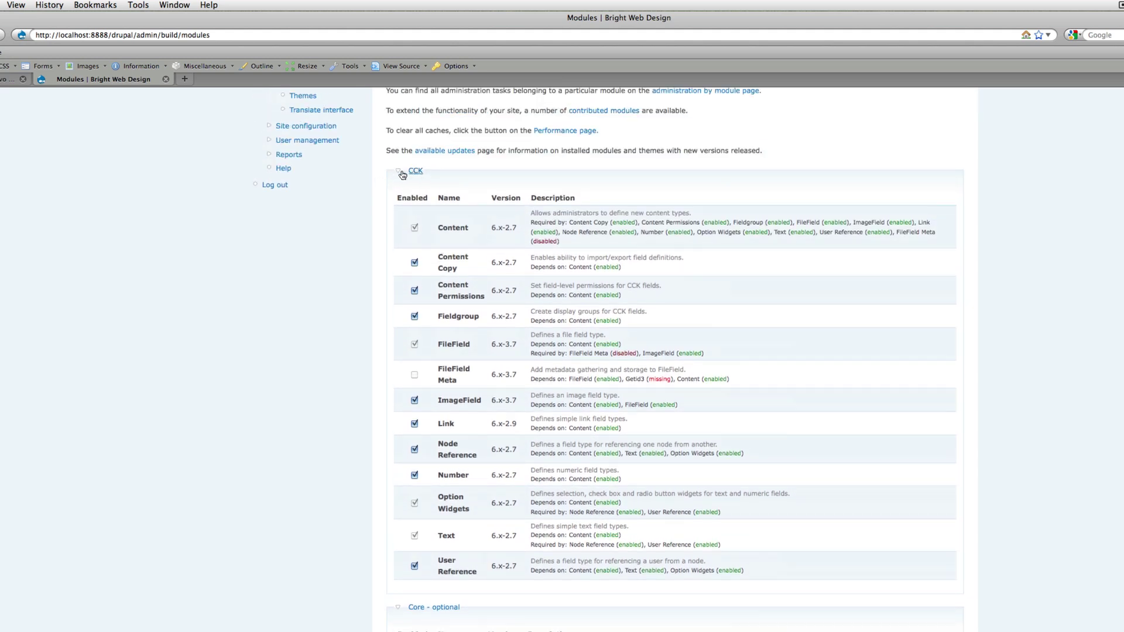
Check the enabled modules in the ImageCache, Other, User Interface and Views groups, and save the module configuration
scroll(720, 359, down, 16)
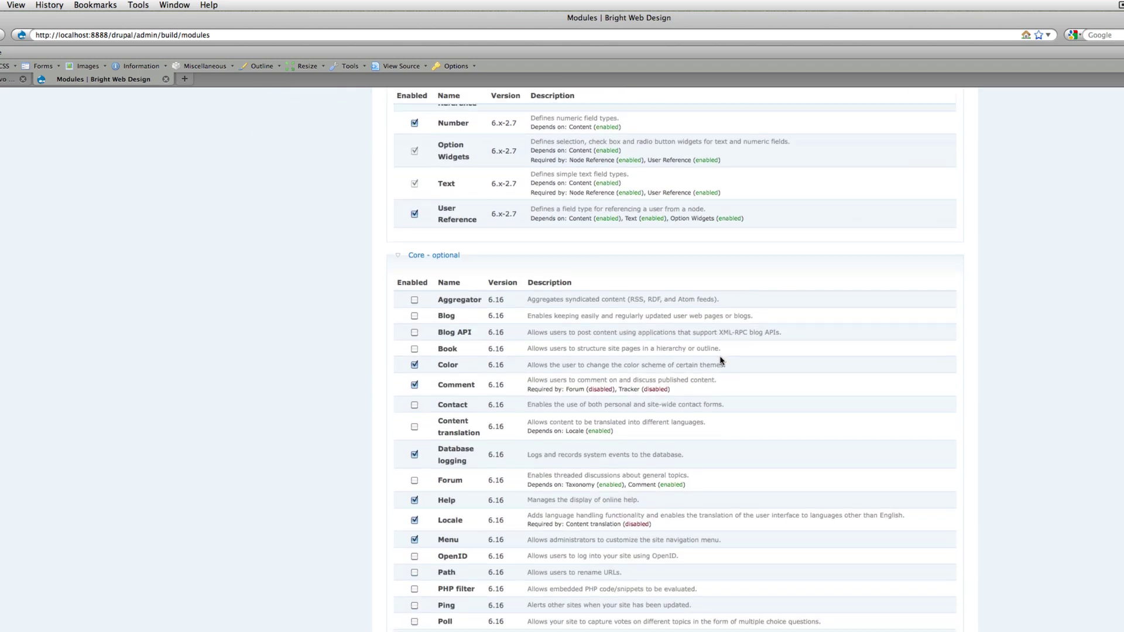
scroll(720, 359, down, 14)
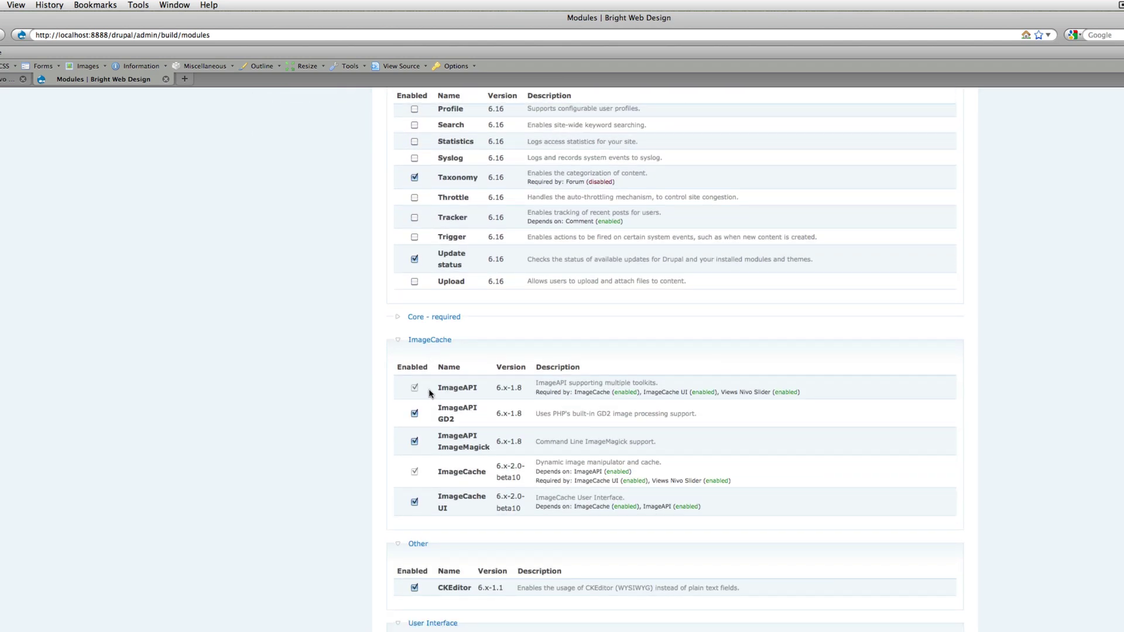
scroll(451, 395, down, 4)
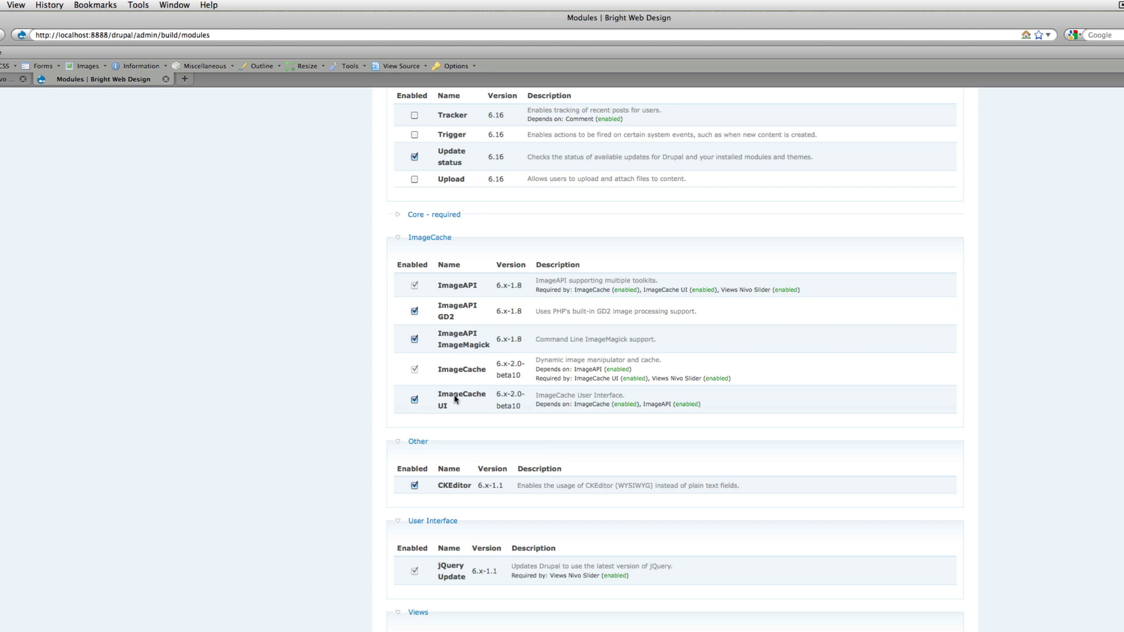
scroll(529, 413, down, 1)
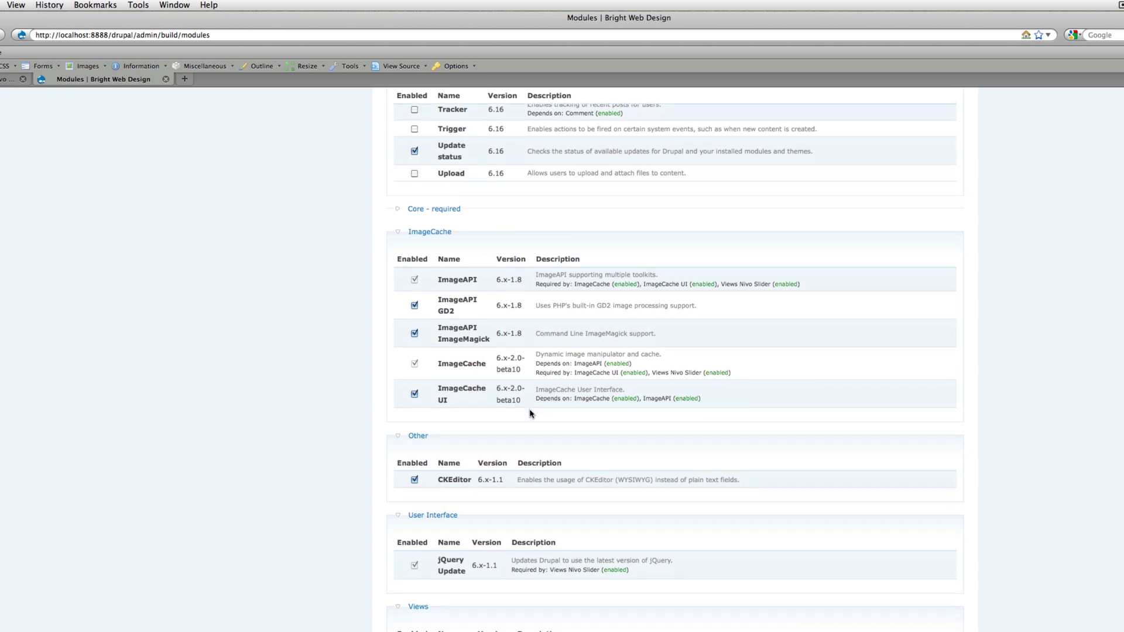
scroll(530, 413, down, 5)
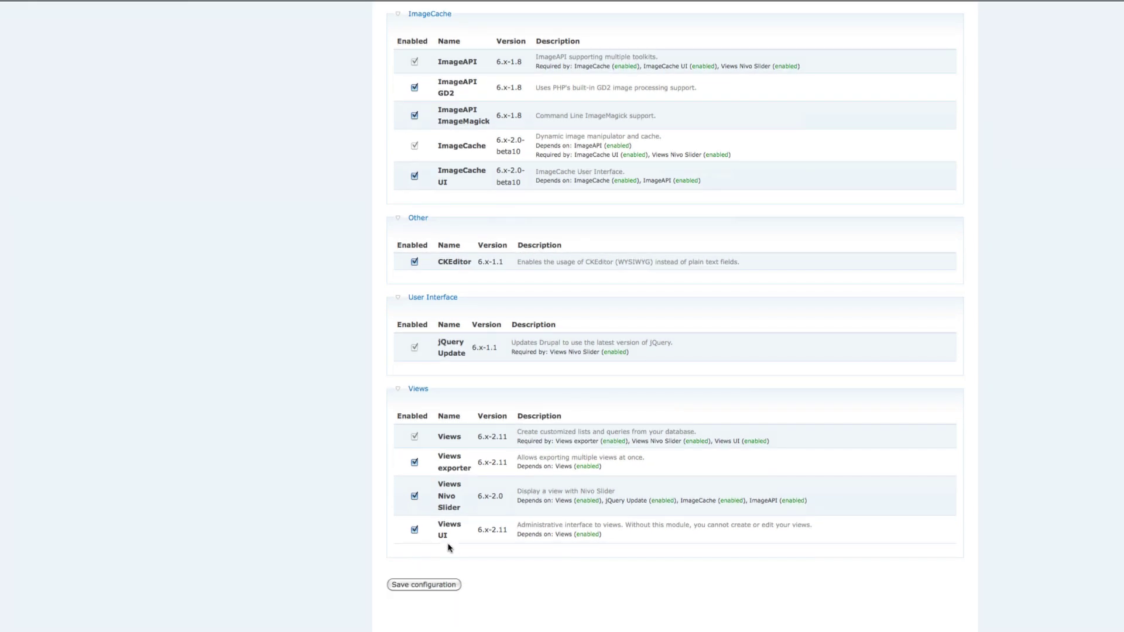
scroll(473, 556, up, 15)
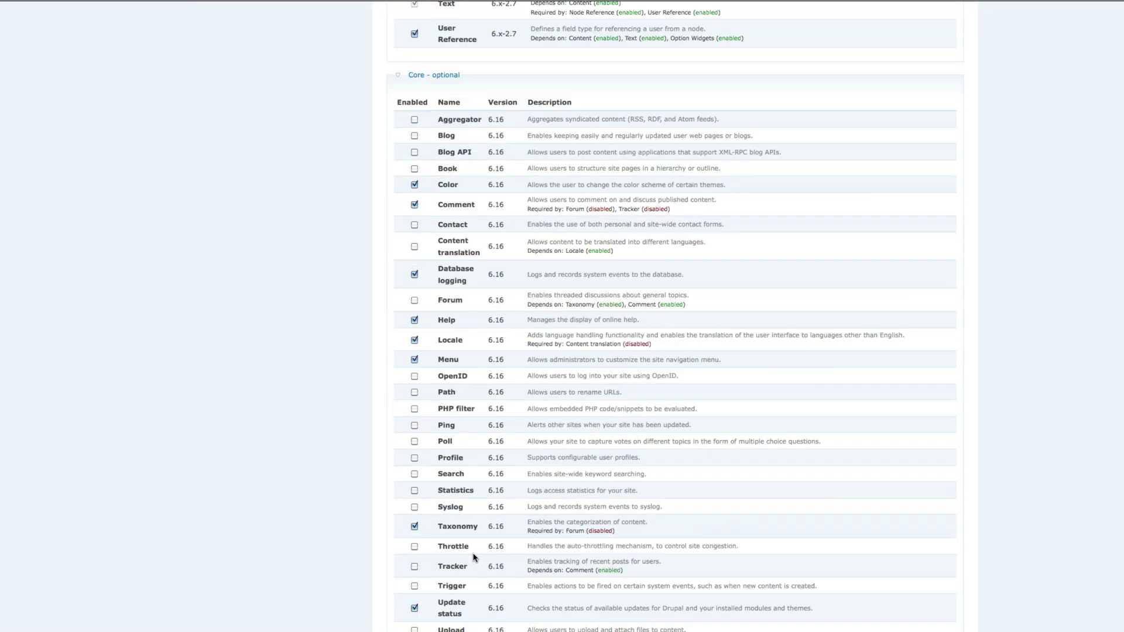
scroll(473, 556, down, 15)
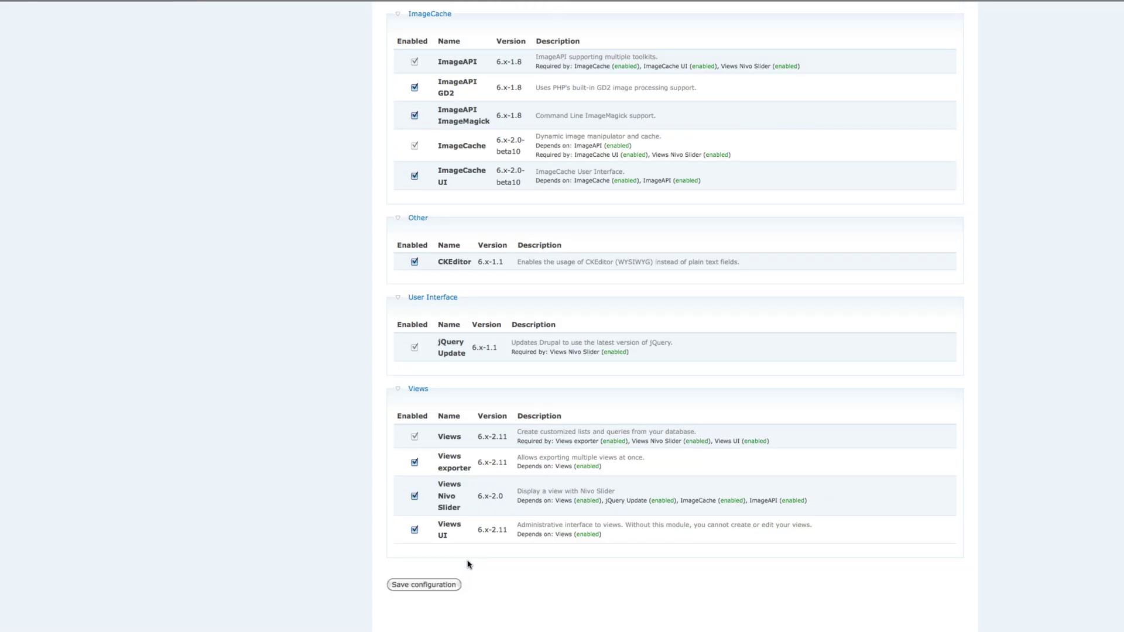
click(449, 587)
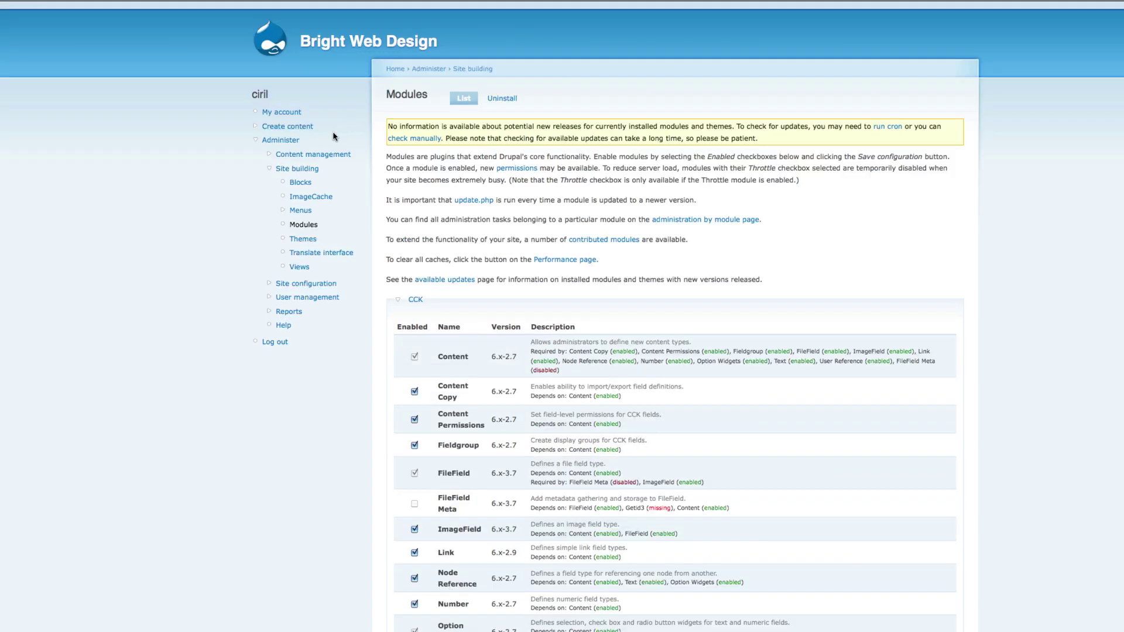
Open the Content types administration page and look over the existing story and page types
click(287, 142)
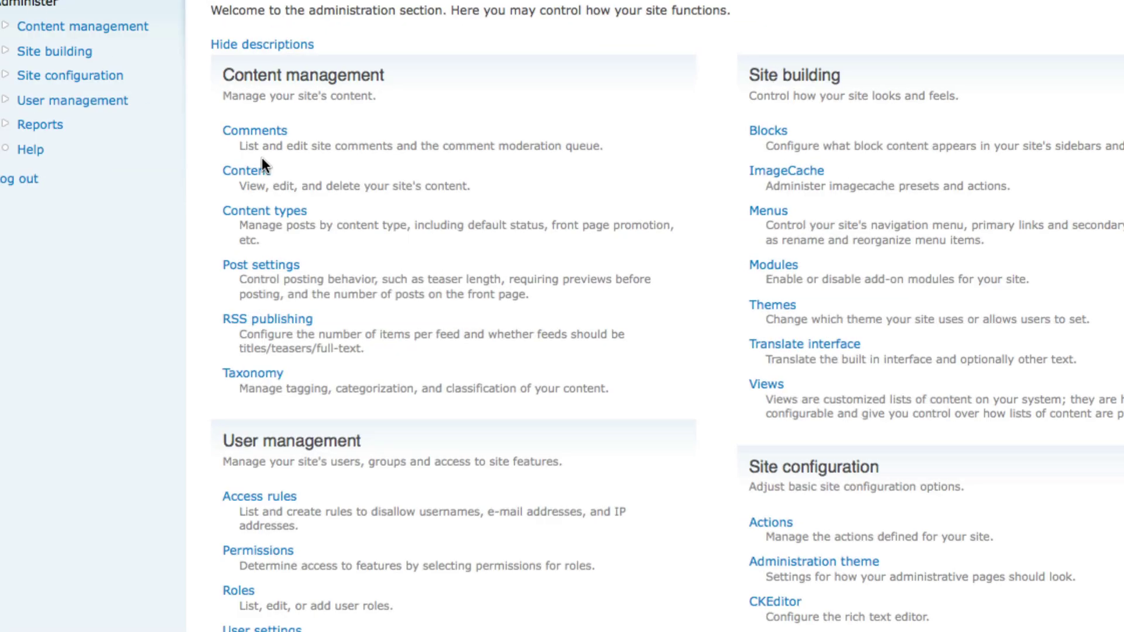
click(264, 216)
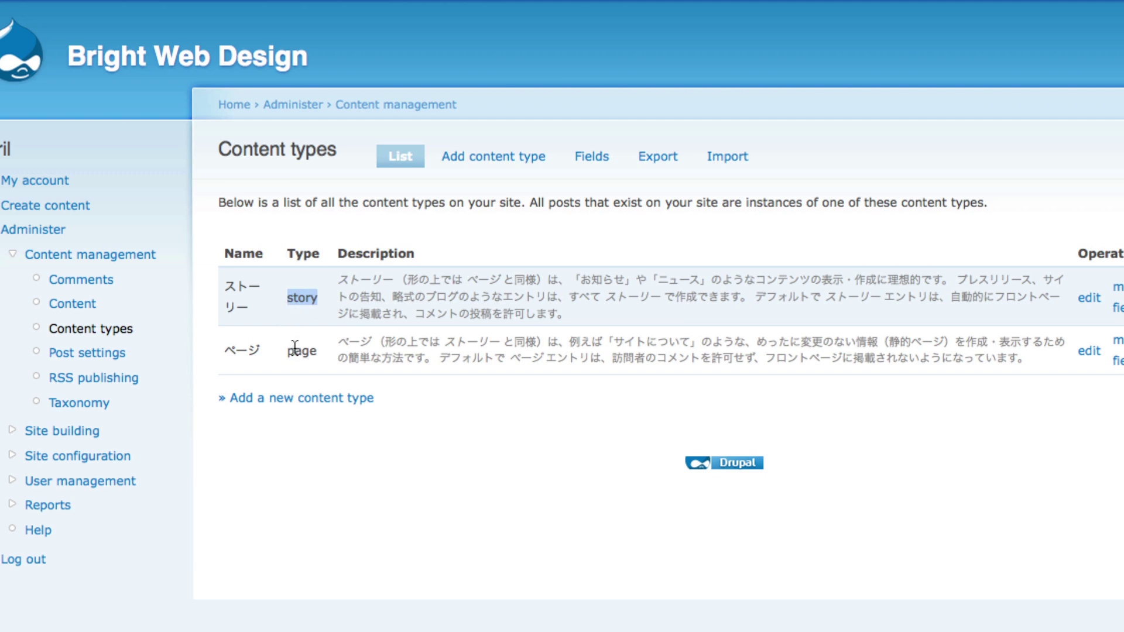
drag(318, 355, 289, 361)
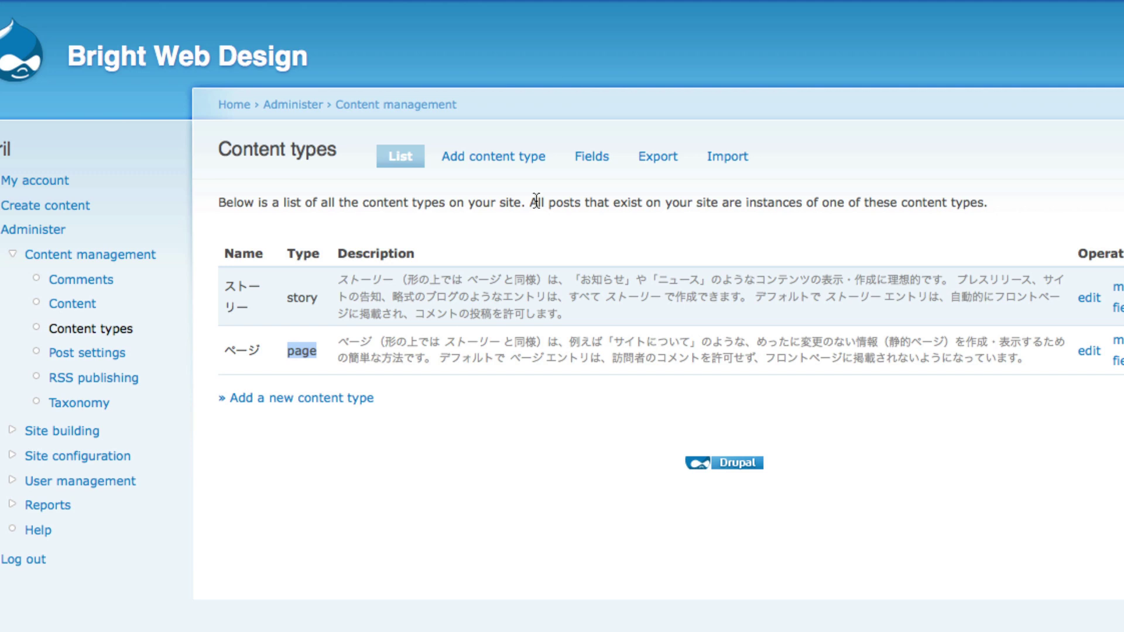
click(568, 207)
Start a new content type with the name "Featured Slider" and the machine-readable type "featured_slider"
click(498, 166)
click(353, 322)
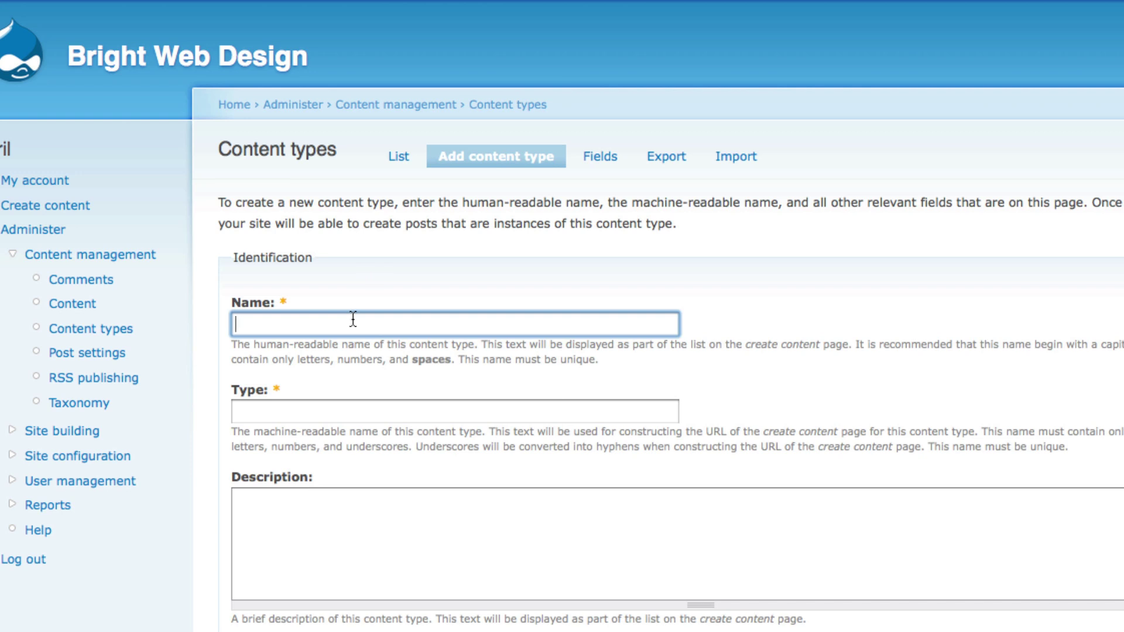
text(Featured Slider)
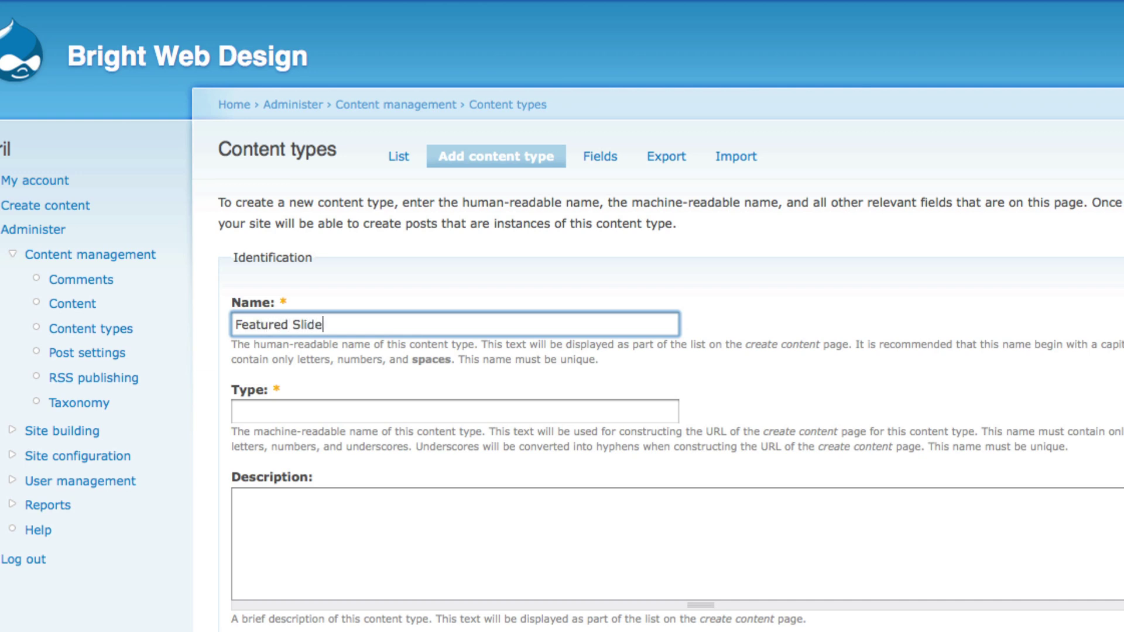
click(270, 416)
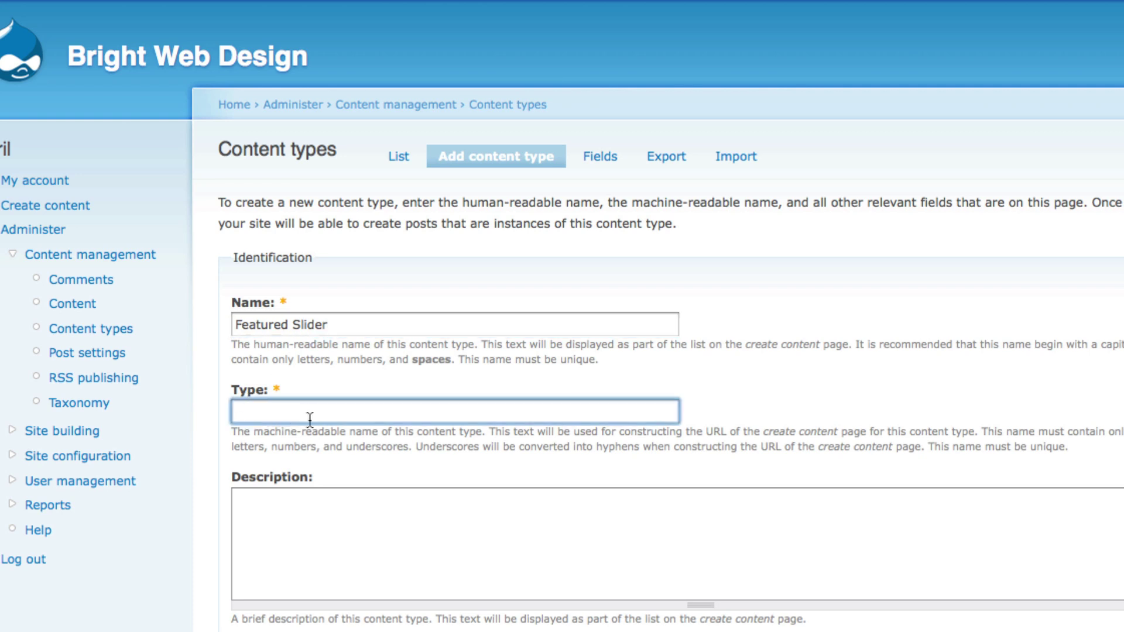
text(featured_slider)
Enter "Homepage Featured image slider." as the description of the new content type
click(302, 527)
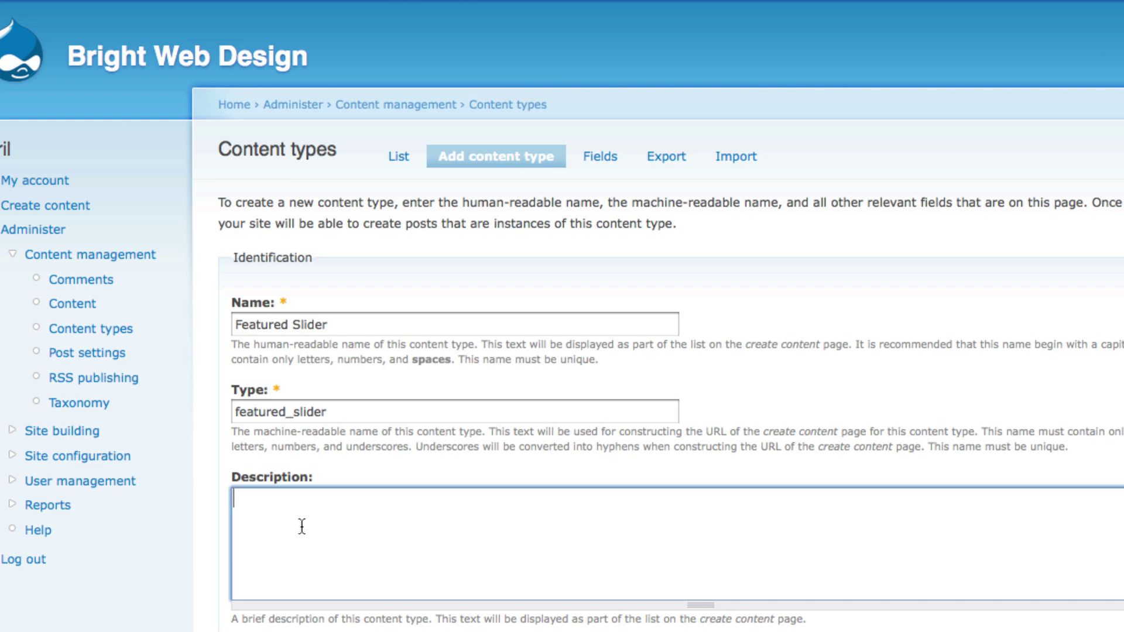
text(H)
key(BackSpace)
text(Homepage Feature)
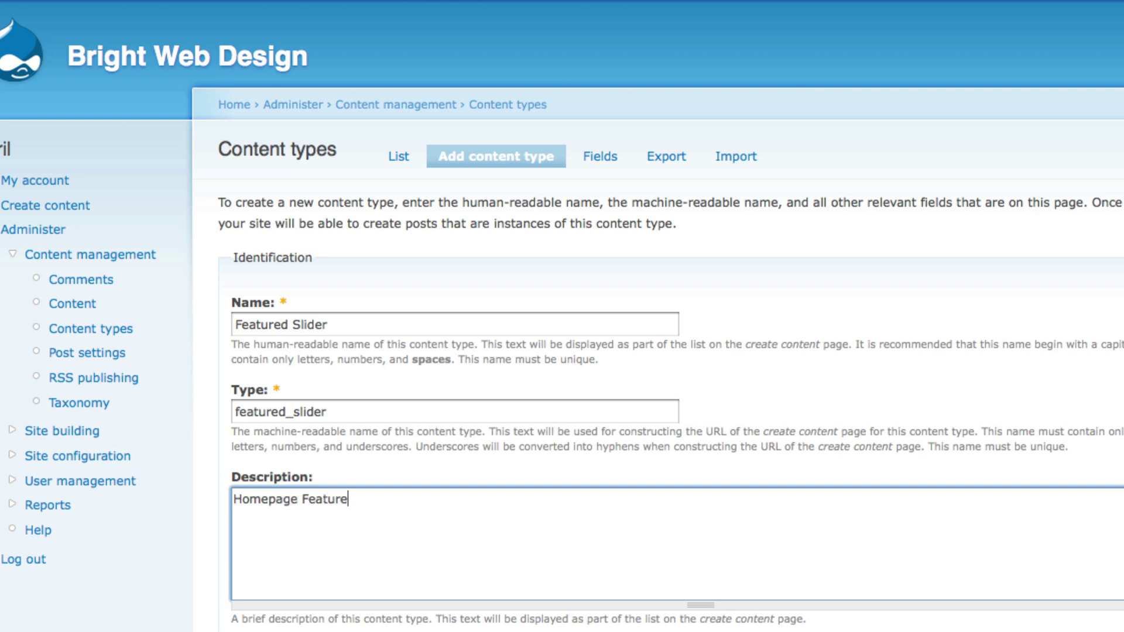
text(d image slidet)
key(BackSpace)
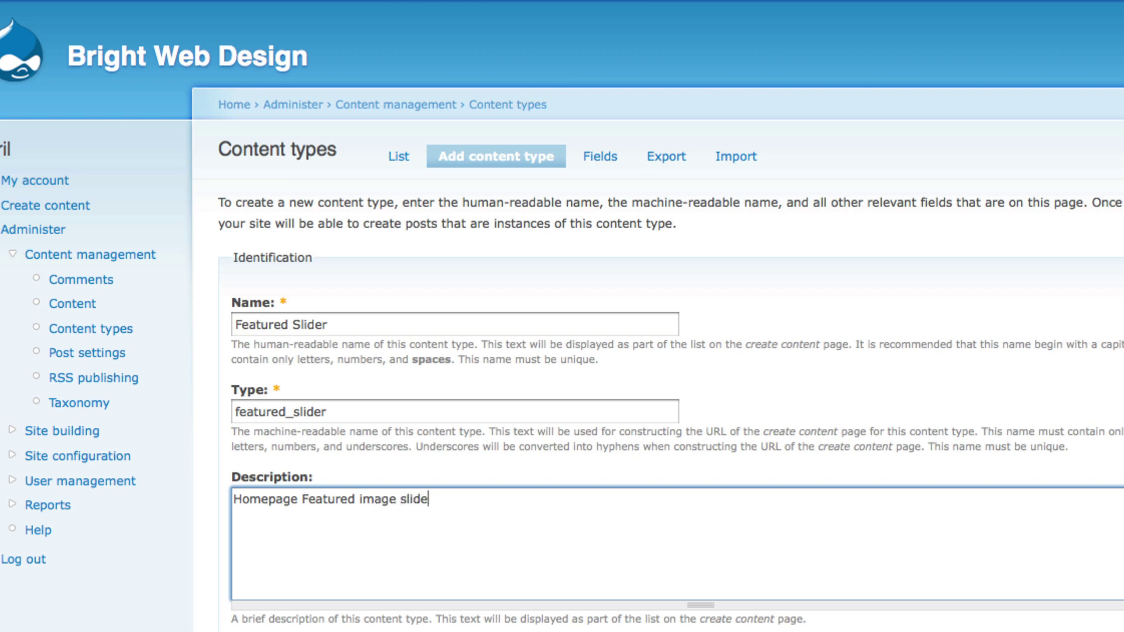
text(r.)
Set the default comment setting to Disabled for the Featured Slider content type and save the content type
scroll(289, 331, down, 6)
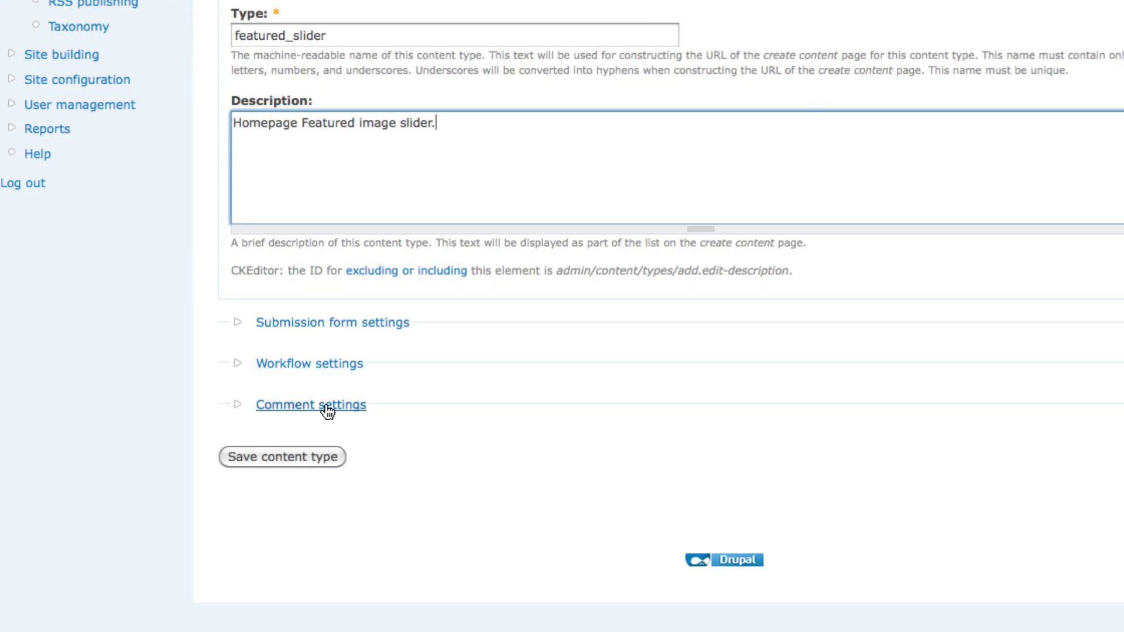
click(291, 407)
scroll(465, 265, down, 10)
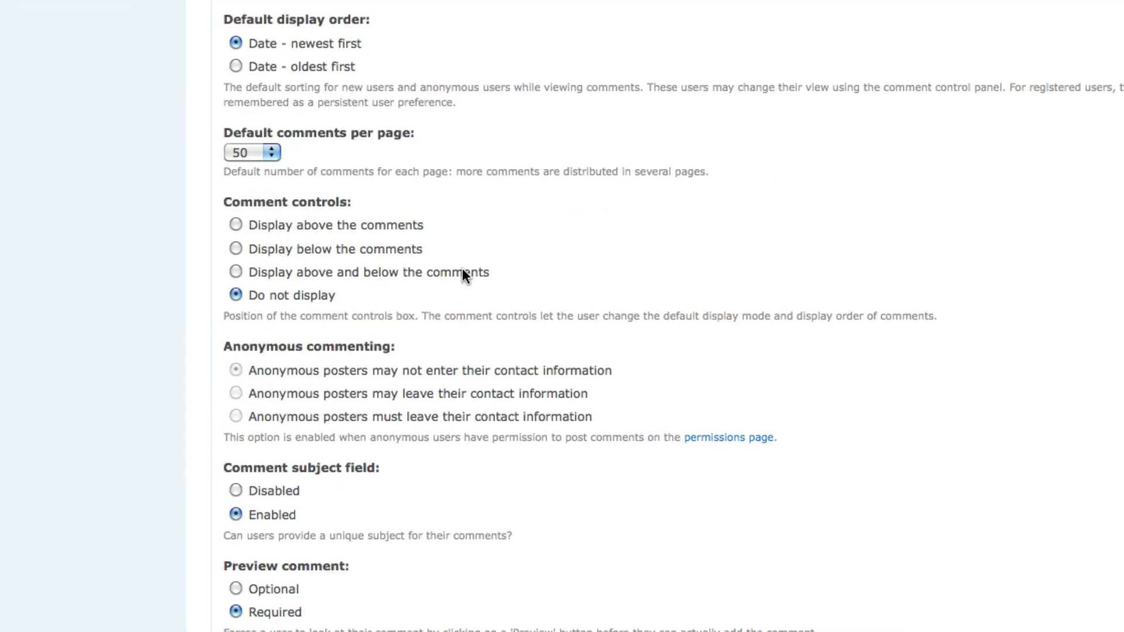
scroll(462, 268, up, 5)
scroll(457, 271, up, 3)
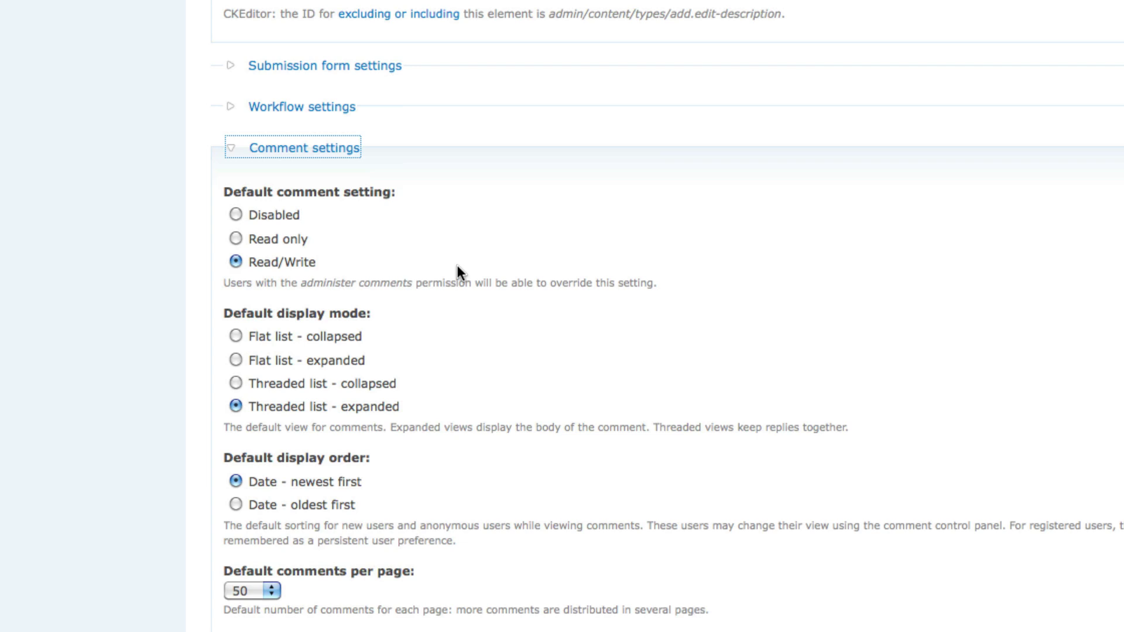
click(234, 214)
click(236, 150)
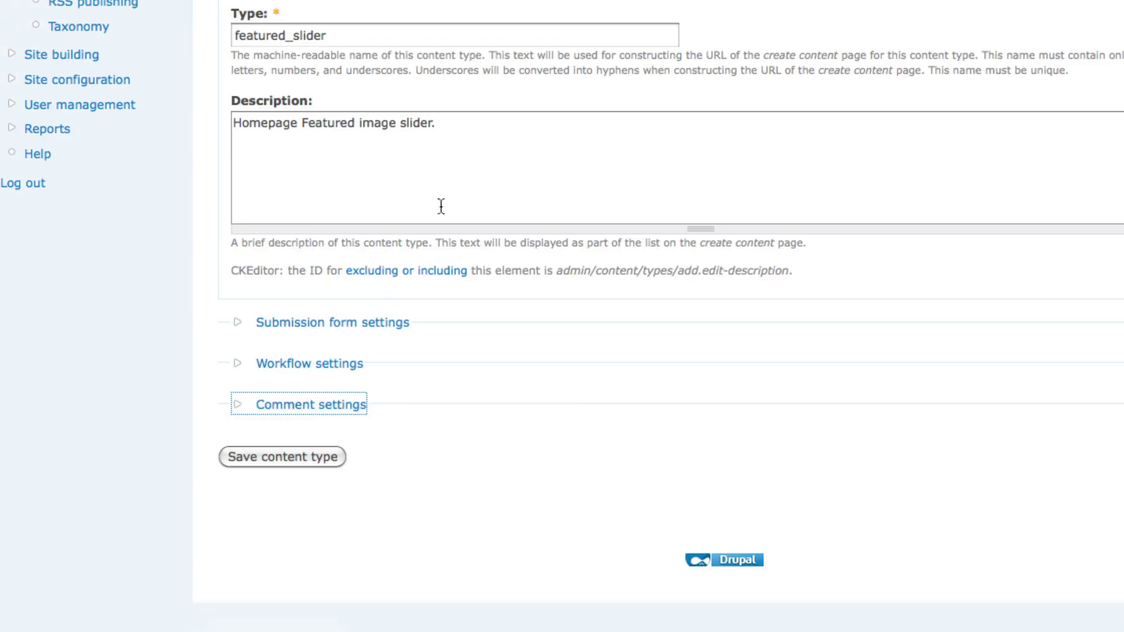
click(436, 185)
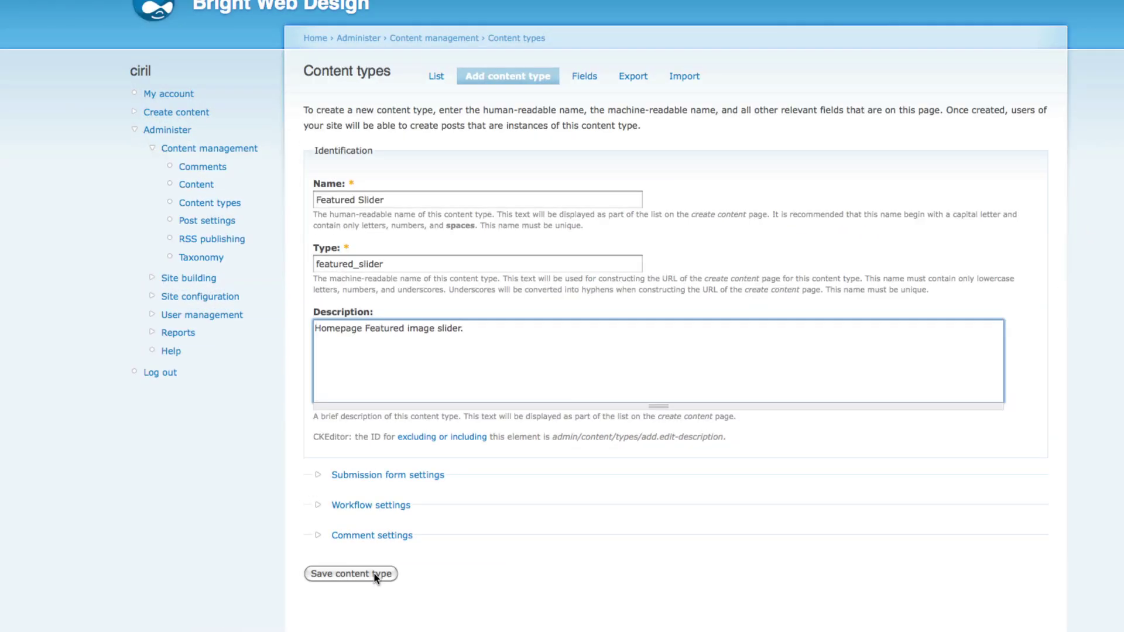
click(374, 575)
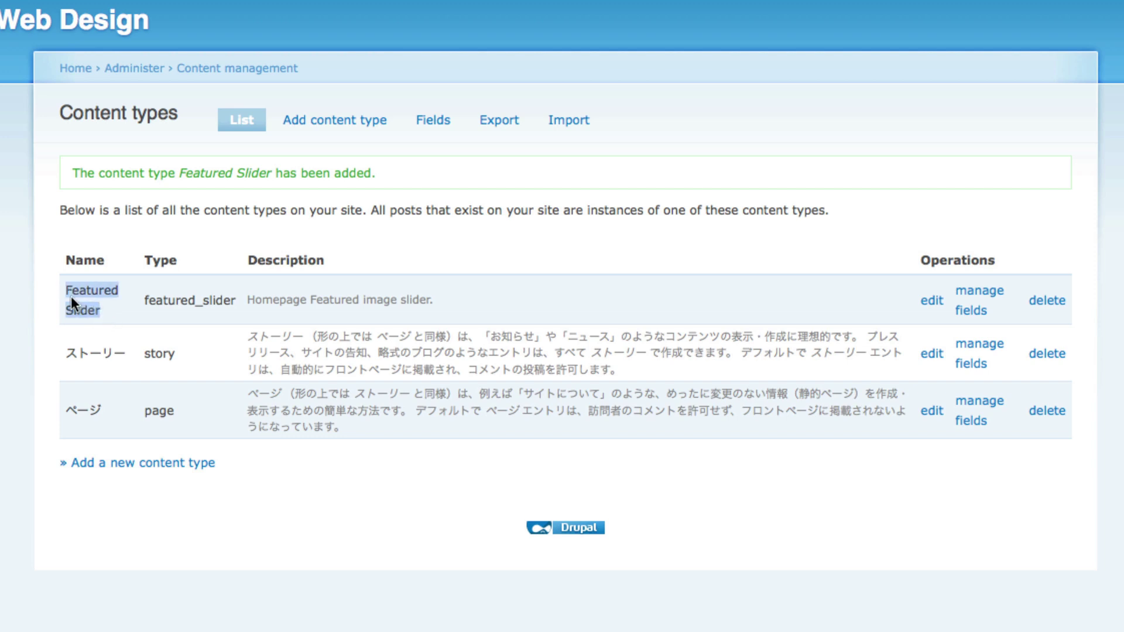
Open the field management of the Featured Slider content type and give a new field the label "Image" and field name "image"
click(988, 296)
click(990, 295)
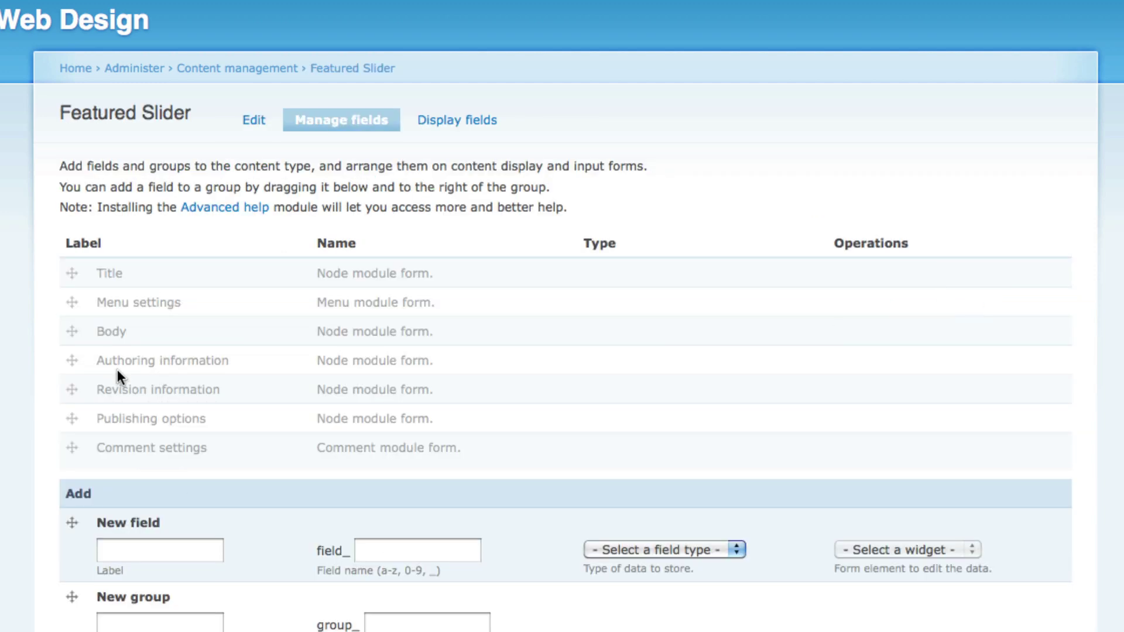
click(199, 550)
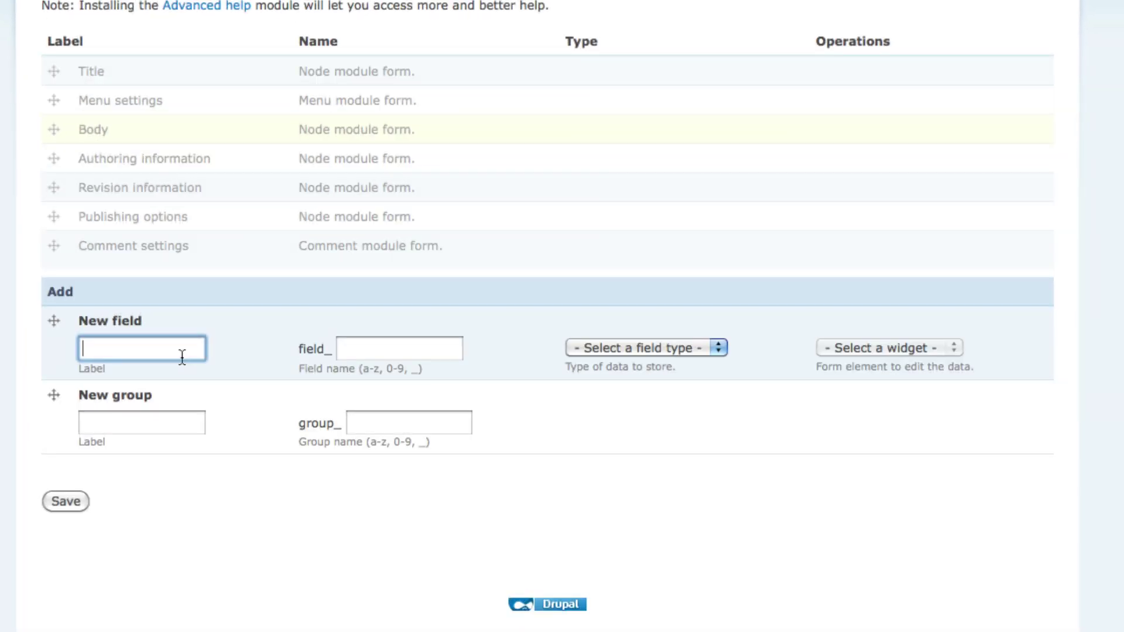
text(Image)
click(376, 351)
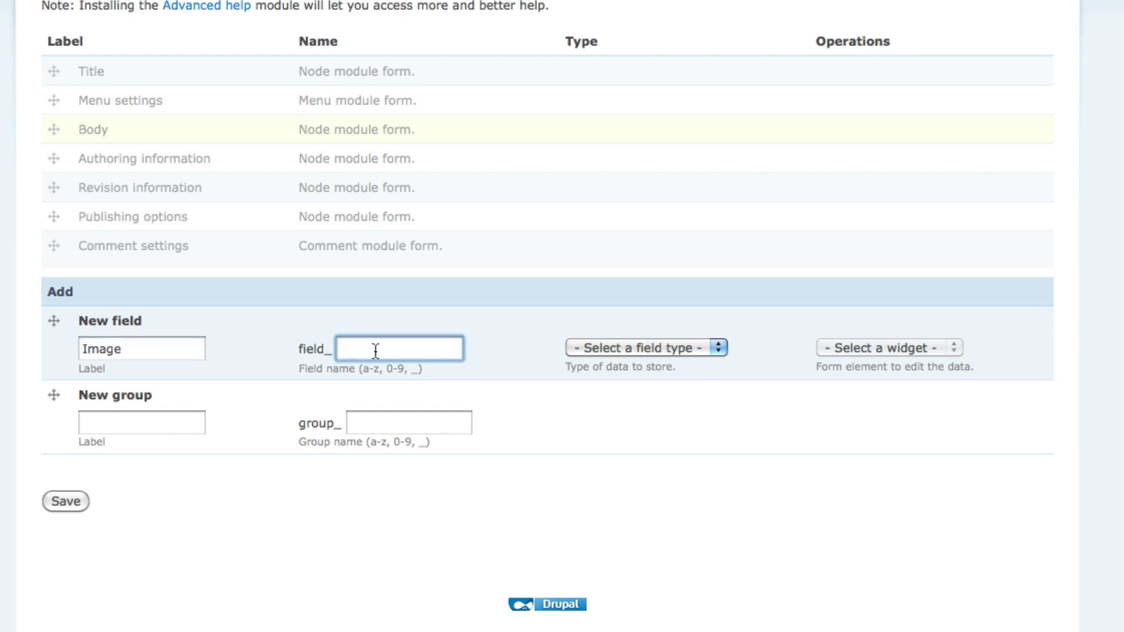
text(image)
Set the new Image field's type to File and its widget to Image, and save the field
click(714, 349)
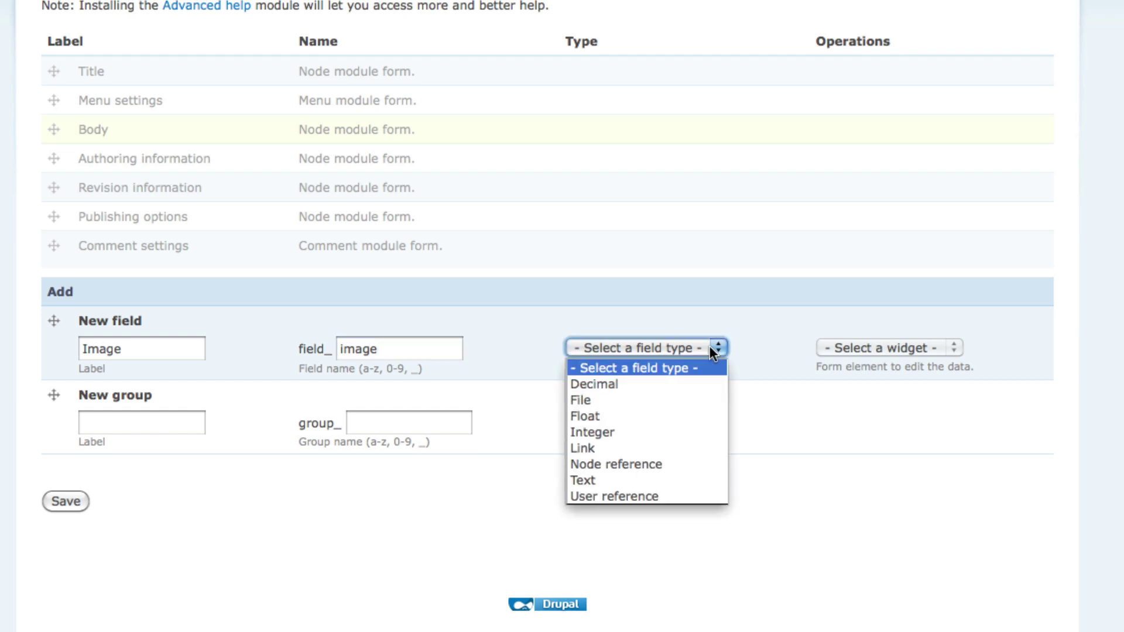
click(690, 399)
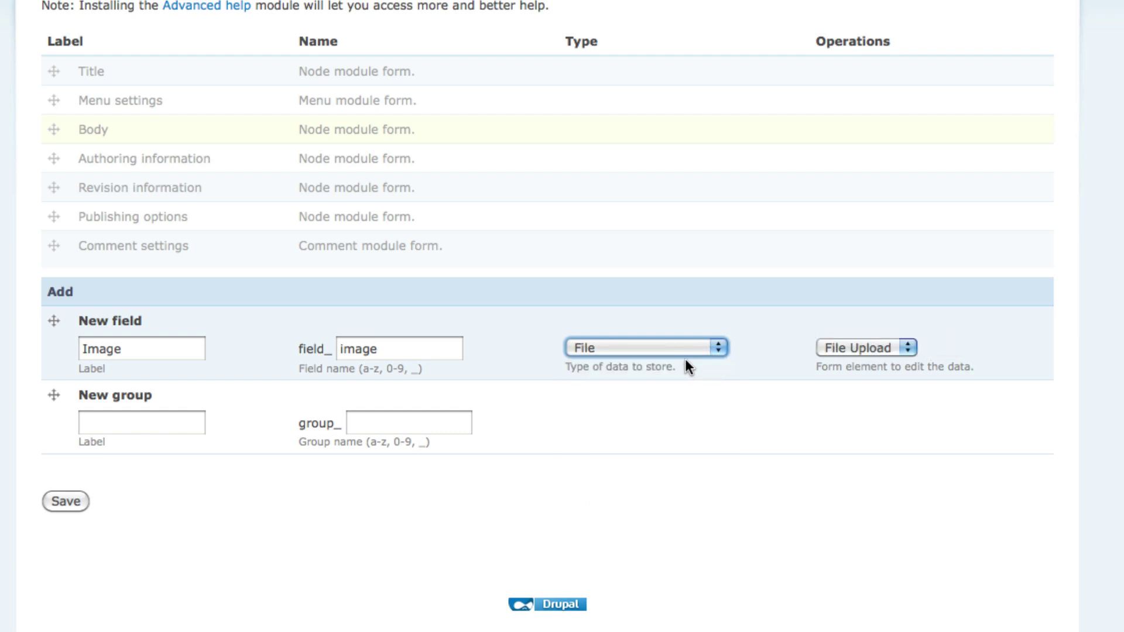
click(690, 347)
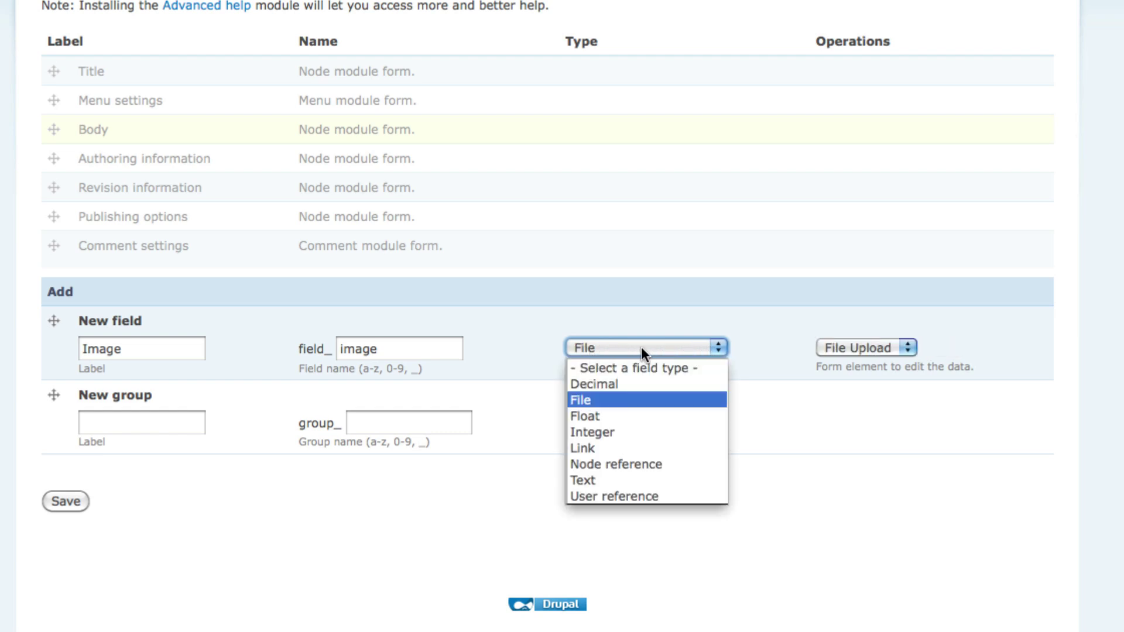
click(646, 402)
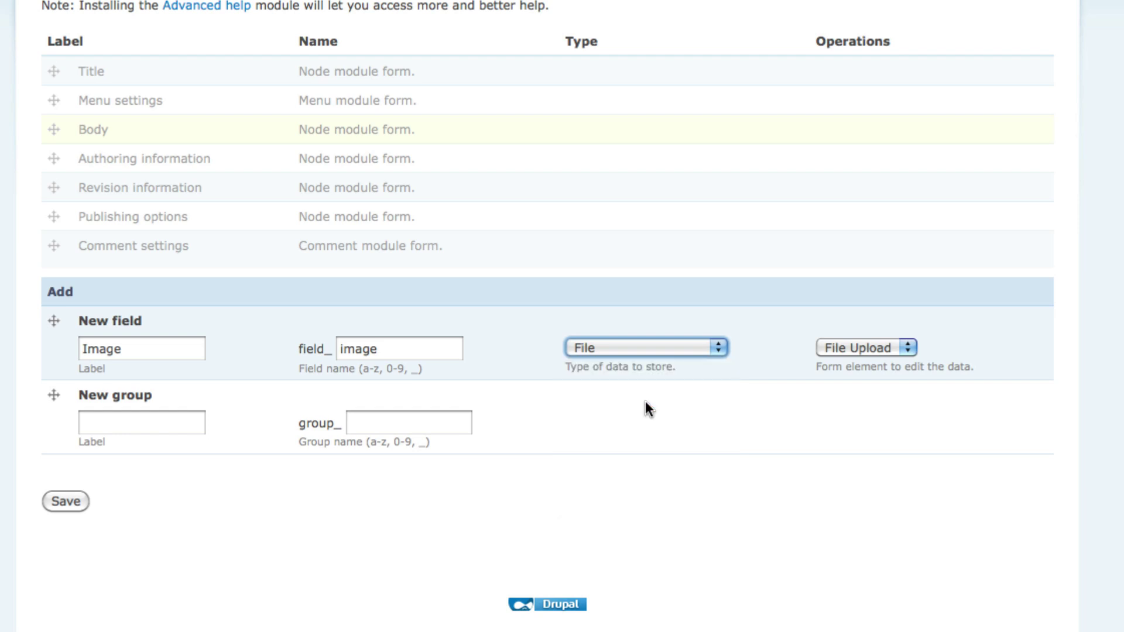
click(901, 347)
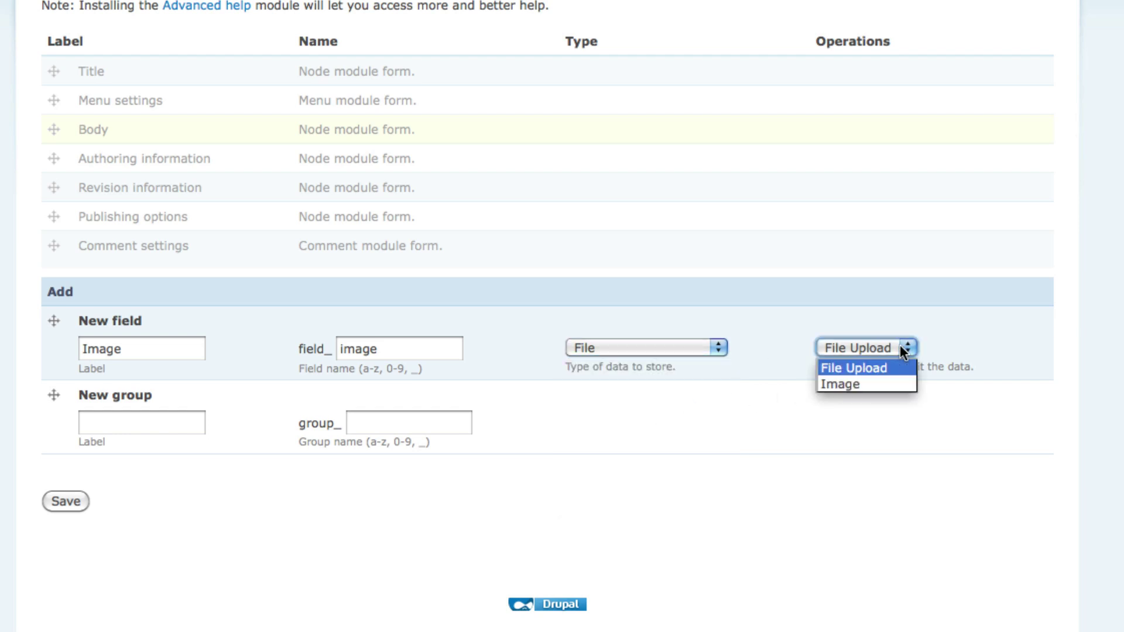
click(903, 384)
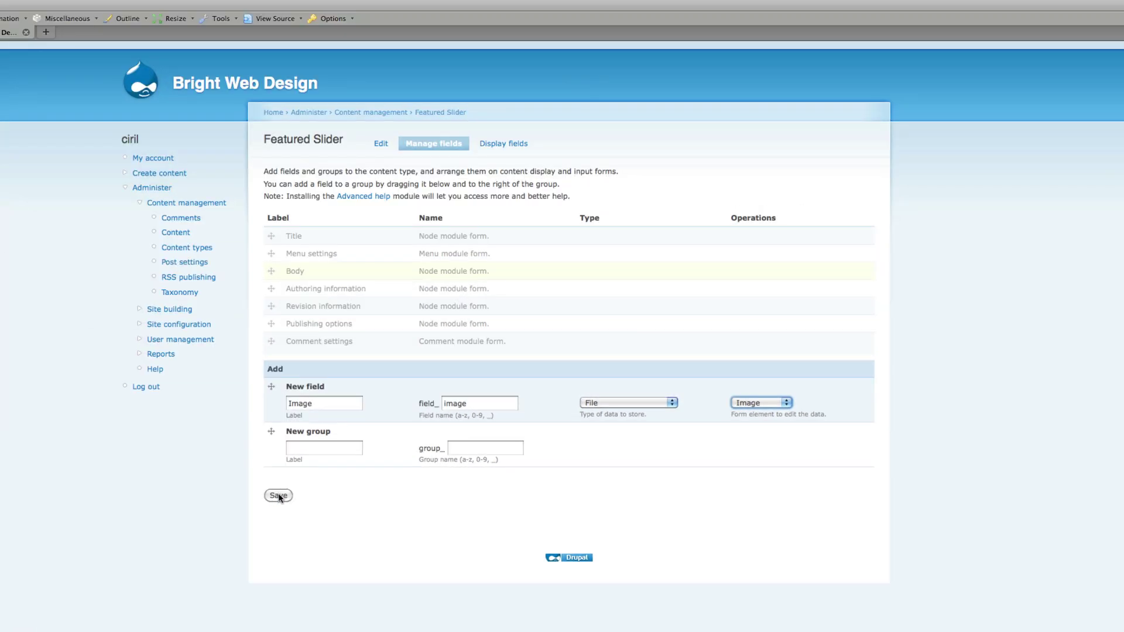
click(279, 495)
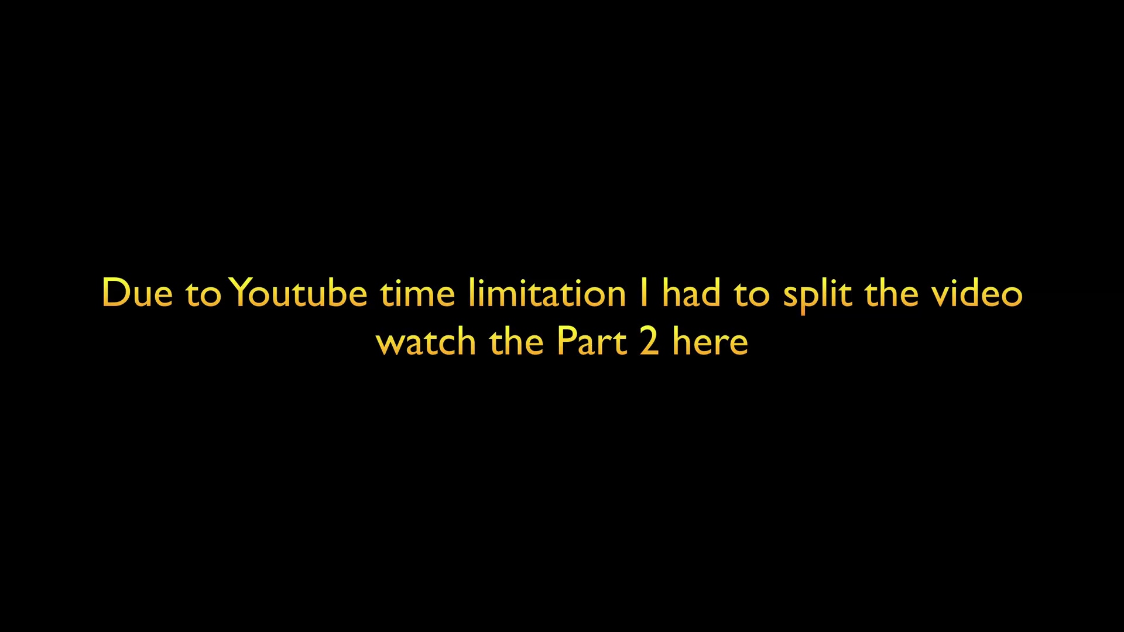